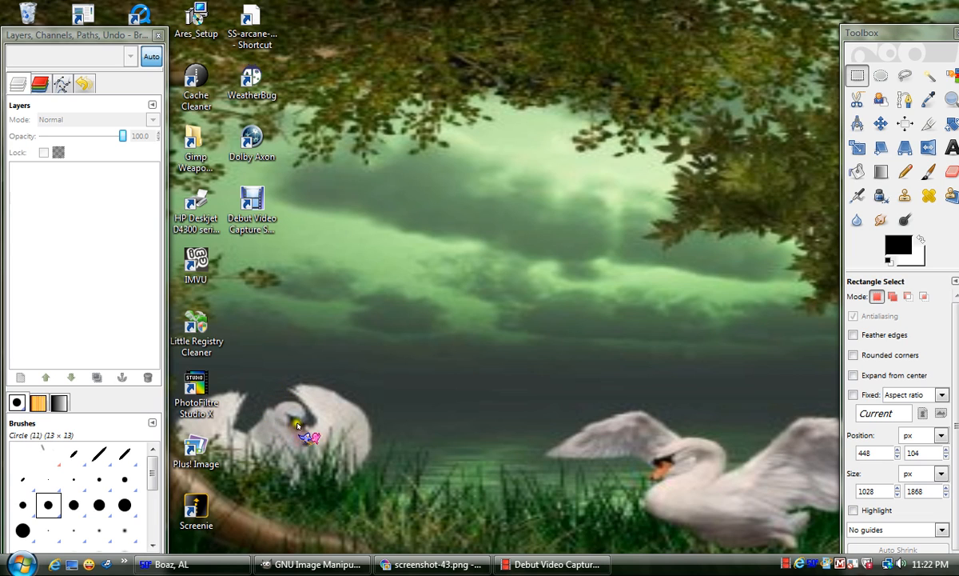
- Move the Toolbox inward, bring up the empty GIMP image window and reposition it so its full menu bar is accessible
{"action": "mouse_move", "coordinate": [420, 570]}
{"action": "left_click_drag", "start_coordinate": [862, 33], "coordinate": [724, 32]}
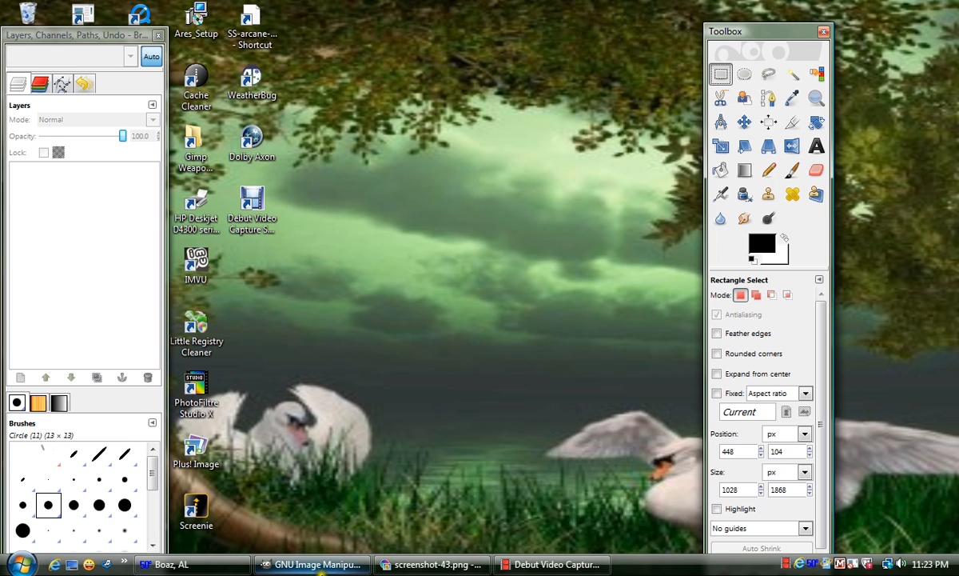
{"action": "mouse_move", "coordinate": [312, 563]}
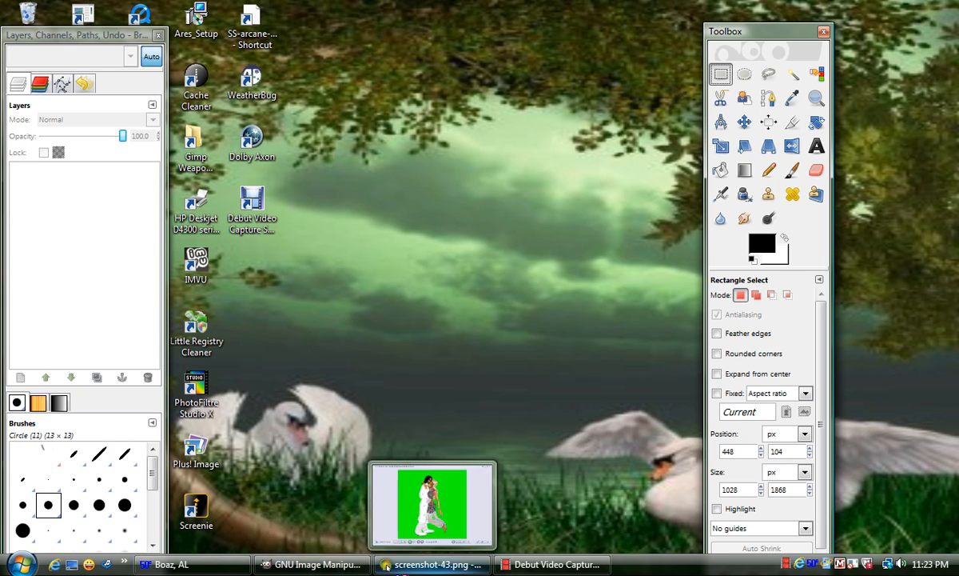
{"action": "left_click", "coordinate": [304, 566]}
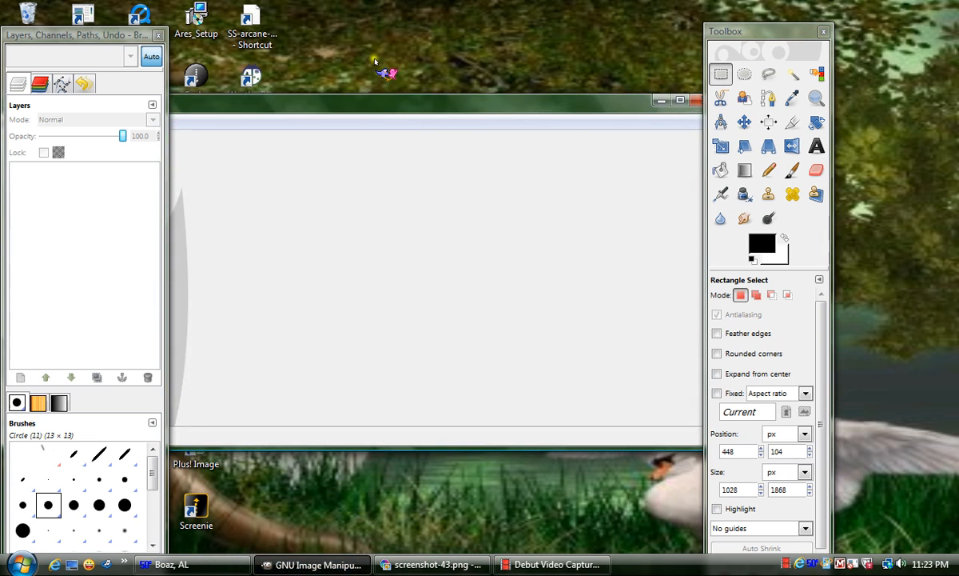
{"action": "left_click_drag", "start_coordinate": [353, 108], "coordinate": [506, 113]}
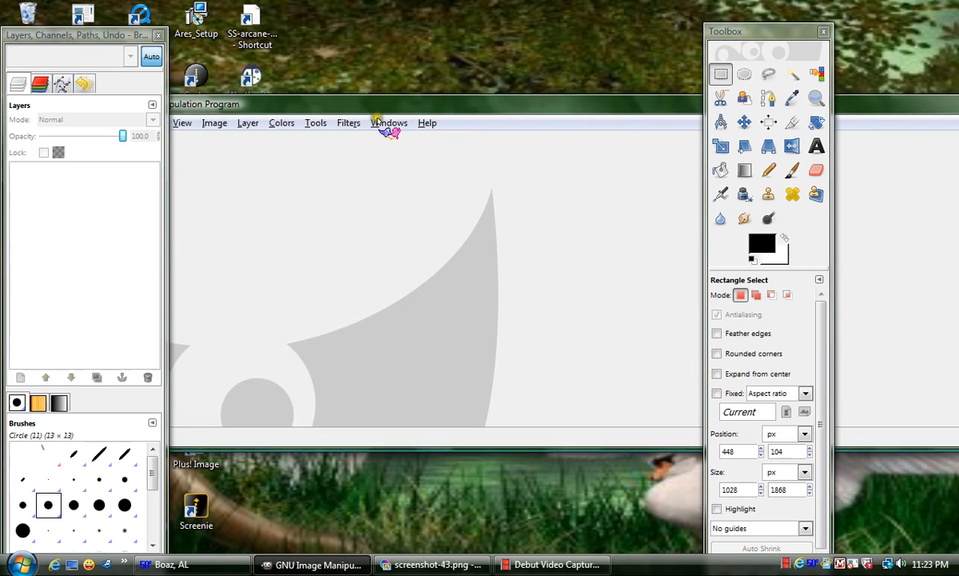
{"action": "left_click_drag", "start_coordinate": [366, 103], "coordinate": [463, 111]}
- Open screenshot-43.png from the IMVU-Products screenshots folder and reposition its image window between the docks
{"action": "left_click", "coordinate": [197, 131]}
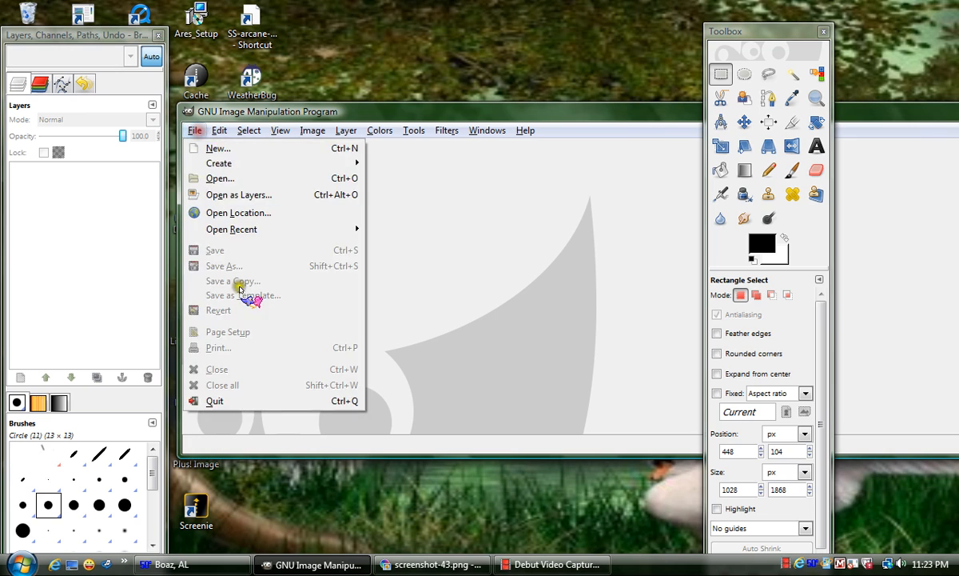
{"action": "left_click", "coordinate": [228, 178]}
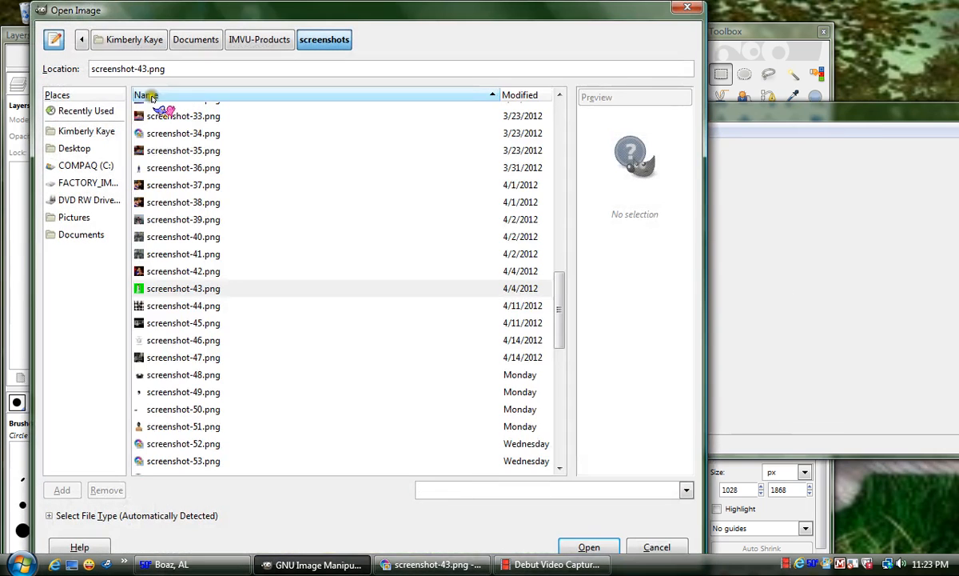
{"action": "double_click", "coordinate": [176, 292]}
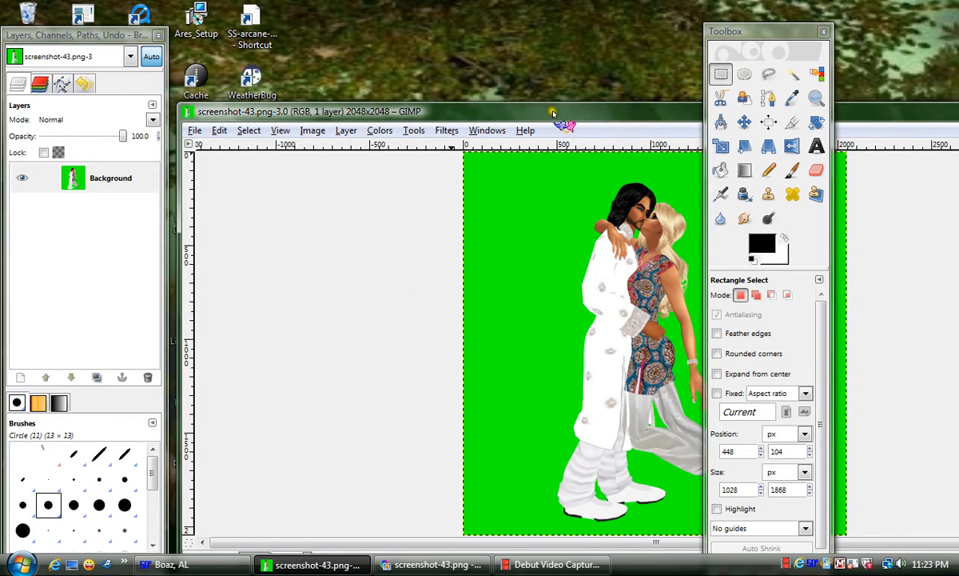
{"action": "left_click_drag", "start_coordinate": [549, 116], "coordinate": [344, 102]}
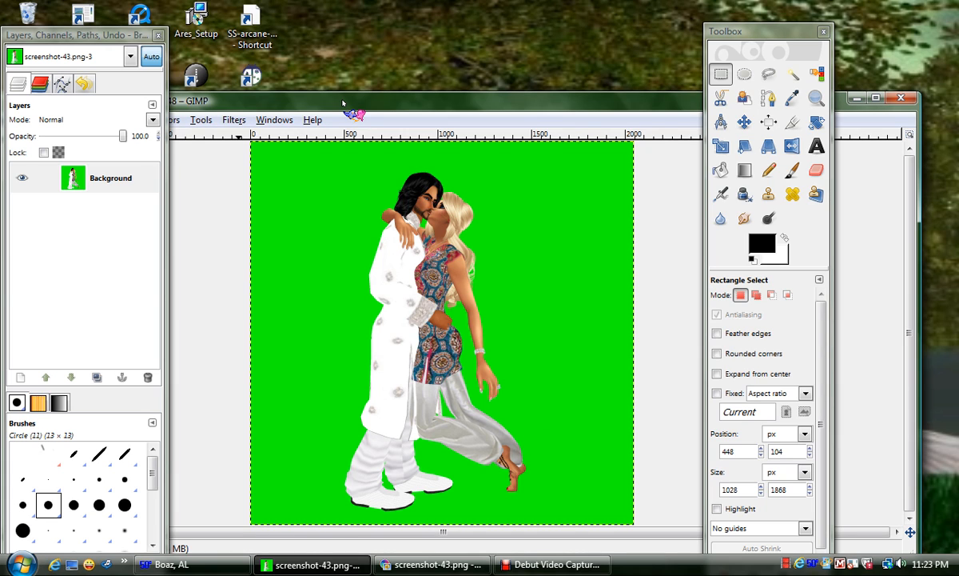
{"action": "left_click_drag", "start_coordinate": [344, 102], "coordinate": [442, 93]}
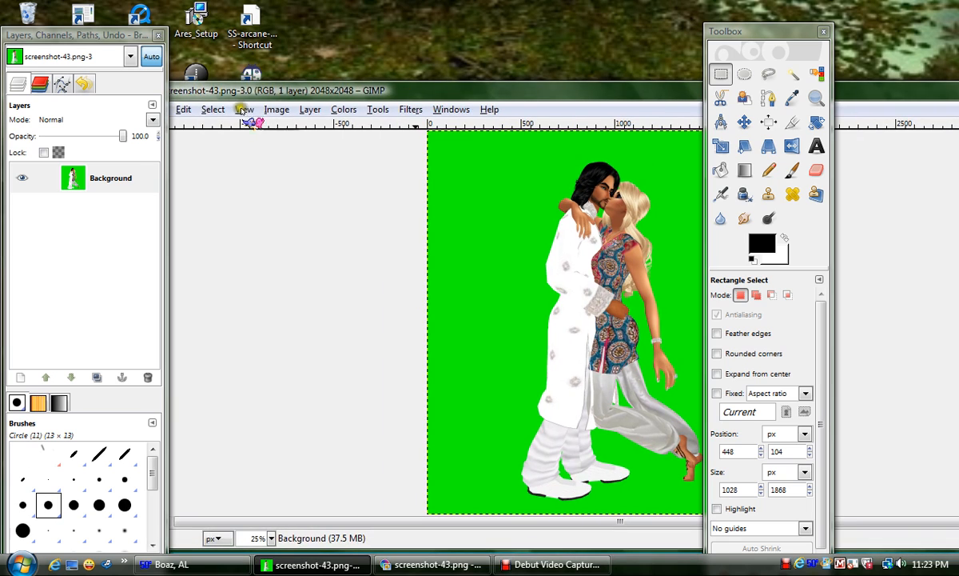
{"action": "left_click", "coordinate": [310, 110]}
{"action": "mouse_move", "coordinate": [272, 111]}
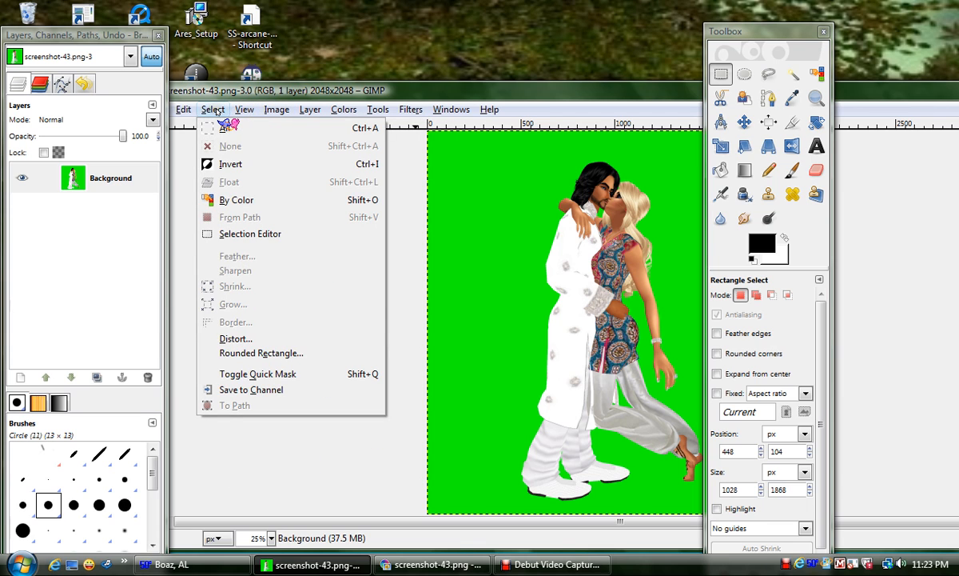
{"action": "mouse_move", "coordinate": [329, 112]}
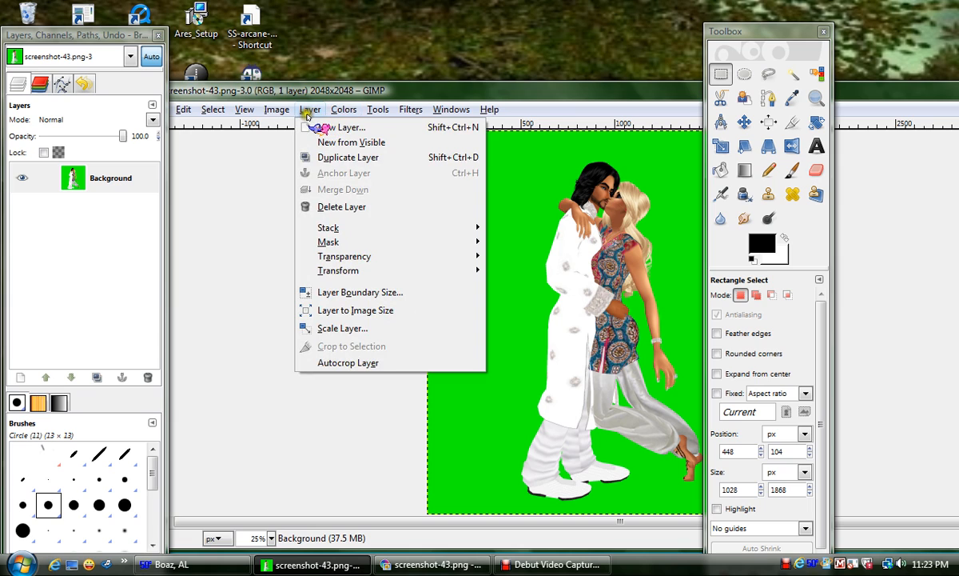
{"action": "left_click", "coordinate": [557, 268]}
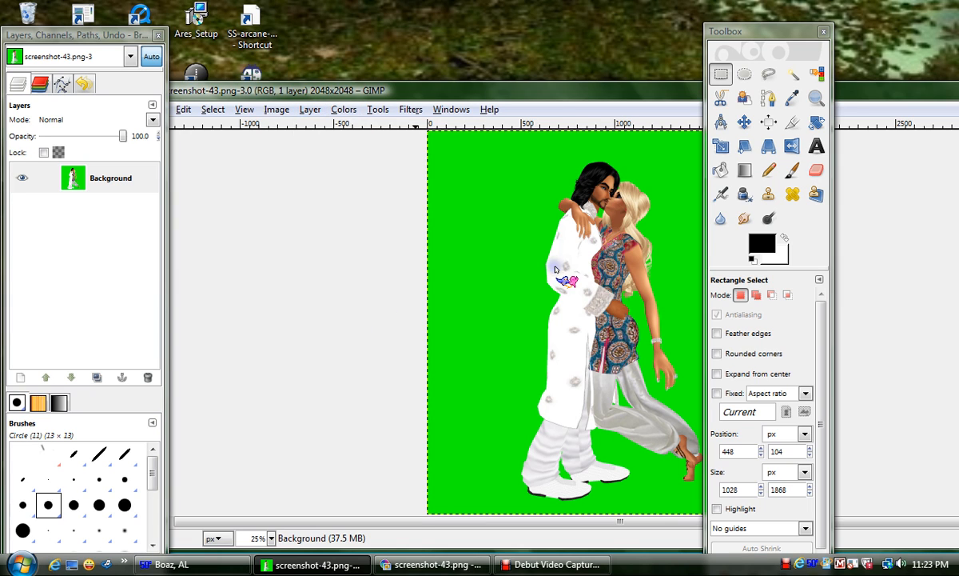
- Add an alpha channel to the Background layer
{"action": "left_click", "coordinate": [406, 110]}
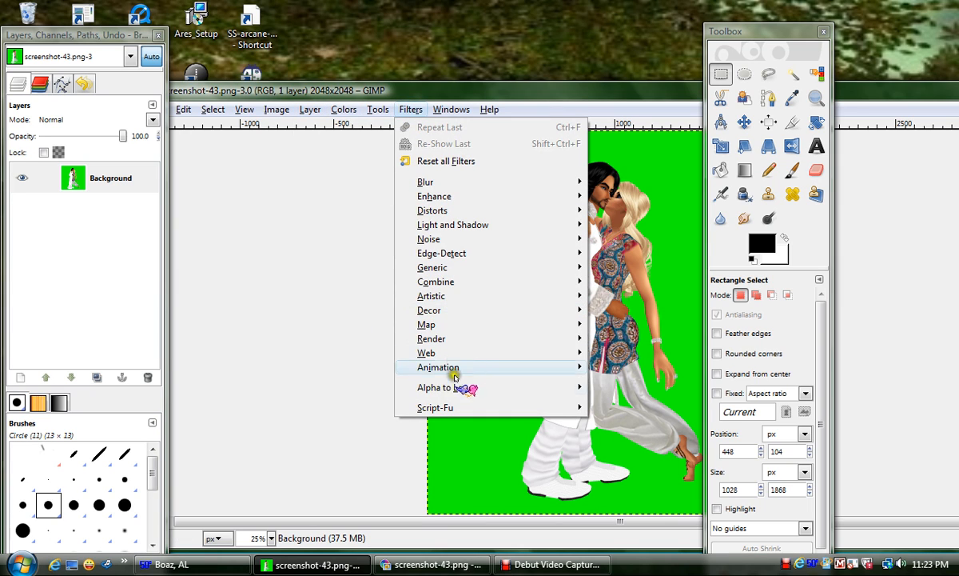
{"action": "mouse_move", "coordinate": [453, 392]}
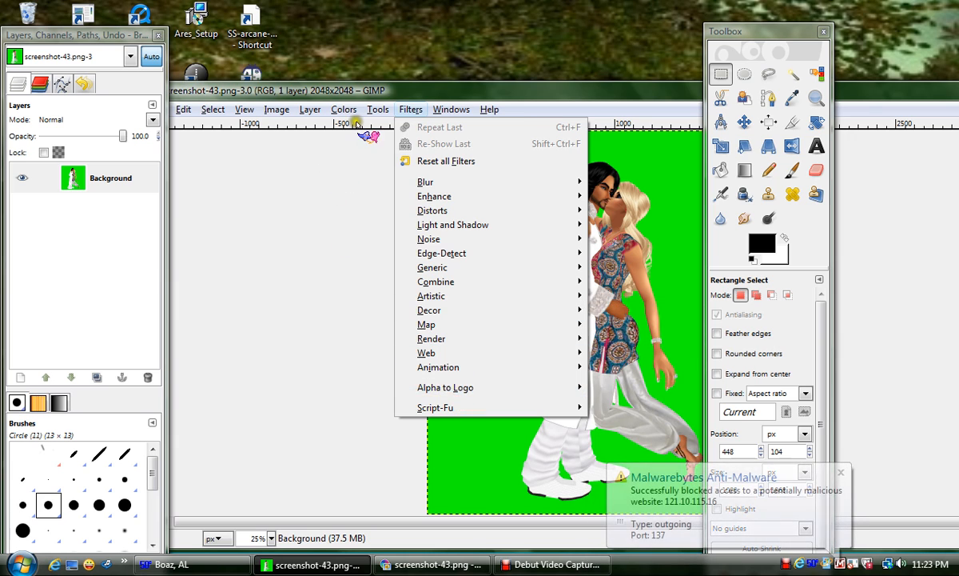
{"action": "mouse_move", "coordinate": [375, 112]}
{"action": "mouse_move", "coordinate": [335, 113]}
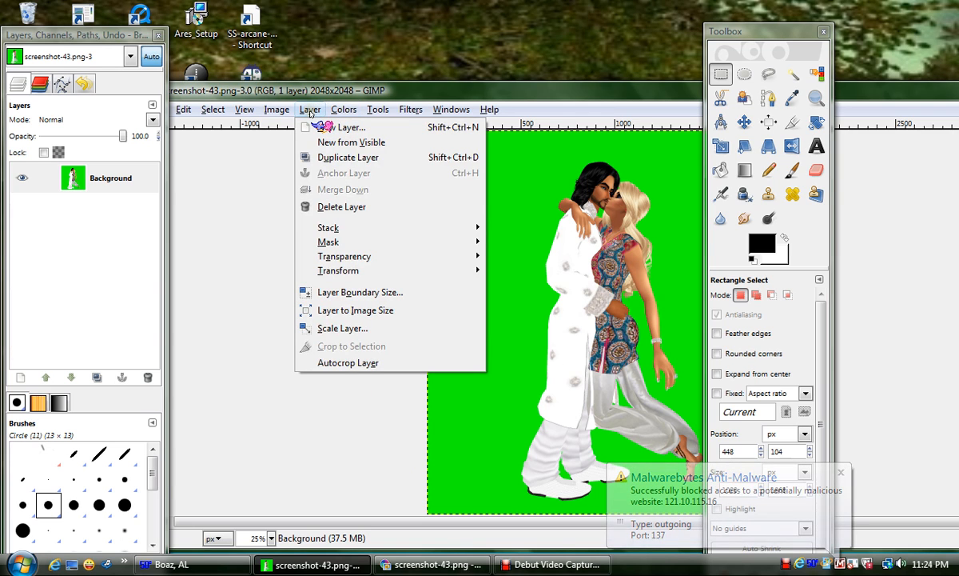
{"action": "mouse_move", "coordinate": [379, 257]}
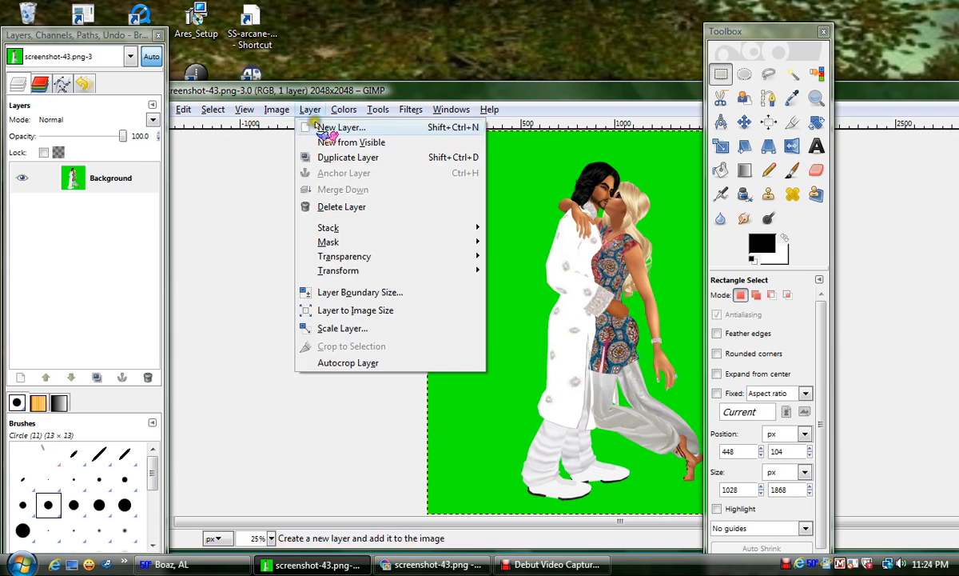
{"action": "mouse_move", "coordinate": [334, 260]}
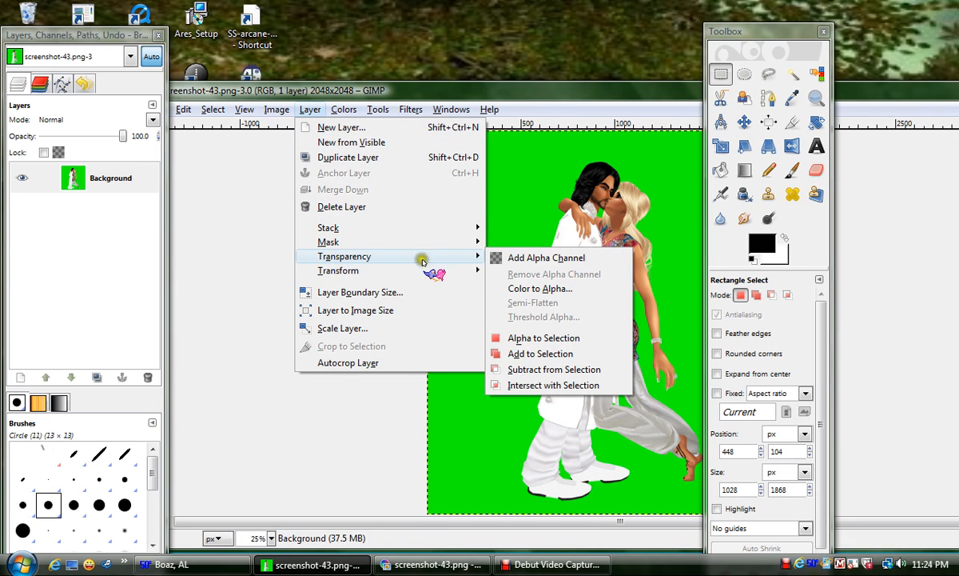
{"action": "left_click", "coordinate": [525, 261]}
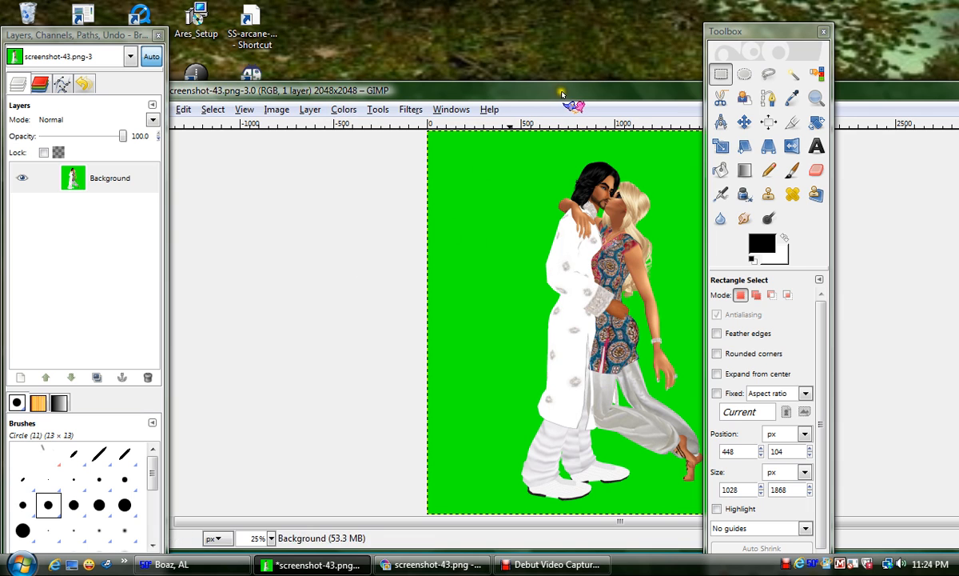
- Draw a rectangle selection about 1076 × 1864 px closely around the couple, including their feet
{"action": "left_click_drag", "start_coordinate": [562, 94], "coordinate": [411, 102]}
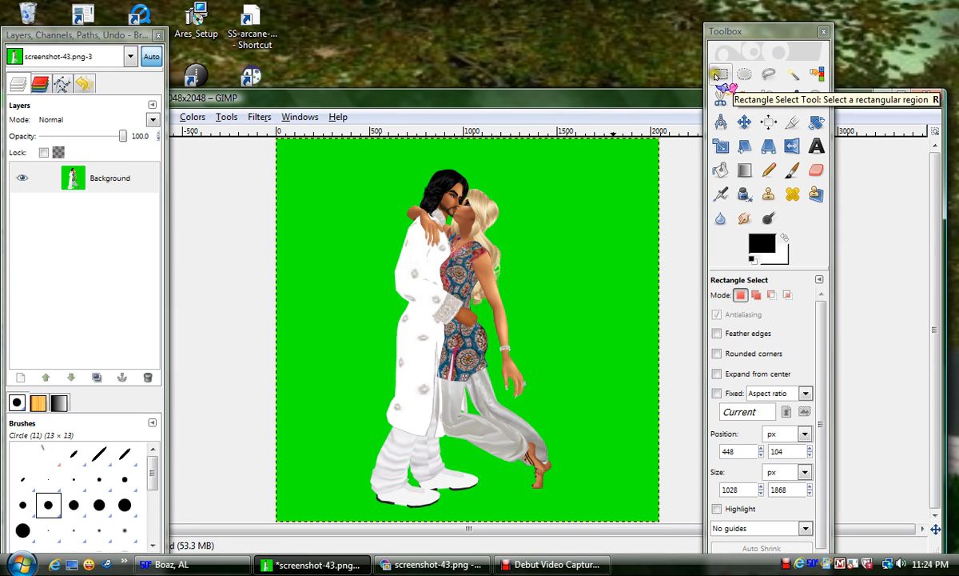
{"action": "left_click_drag", "start_coordinate": [395, 161], "coordinate": [553, 505]}
{"action": "left_click_drag", "start_coordinate": [406, 491], "coordinate": [369, 497]}
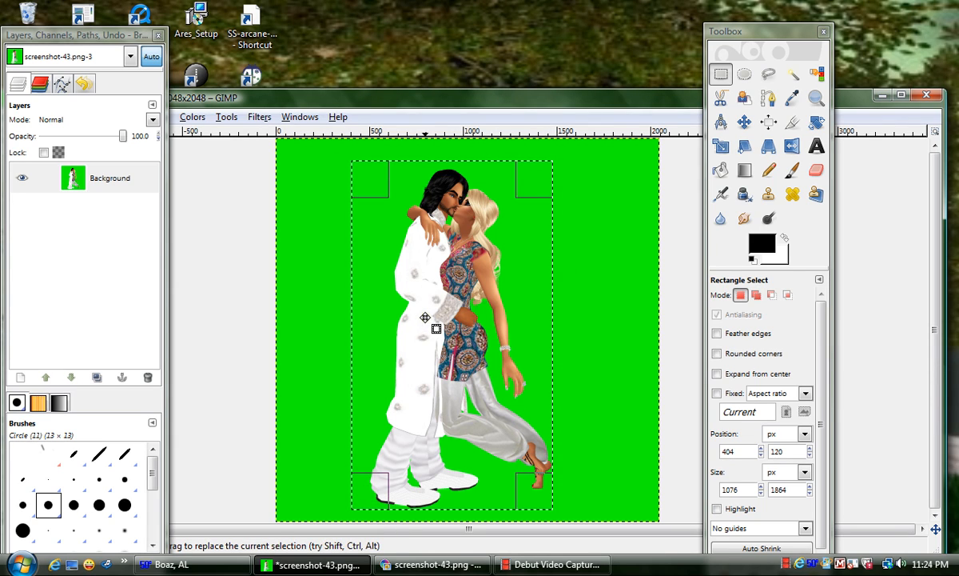
{"action": "right_click", "coordinate": [442, 273]}
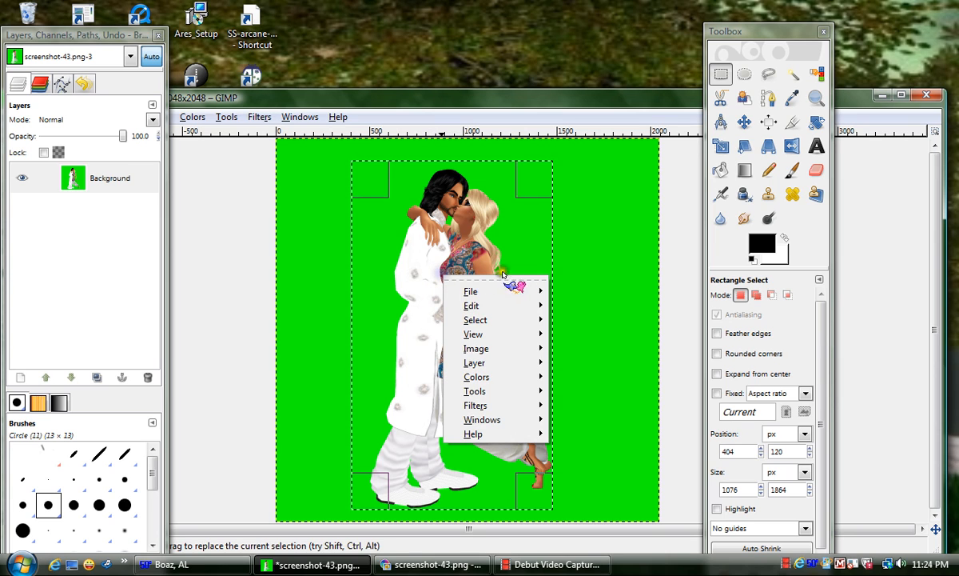
{"action": "mouse_move", "coordinate": [482, 320]}
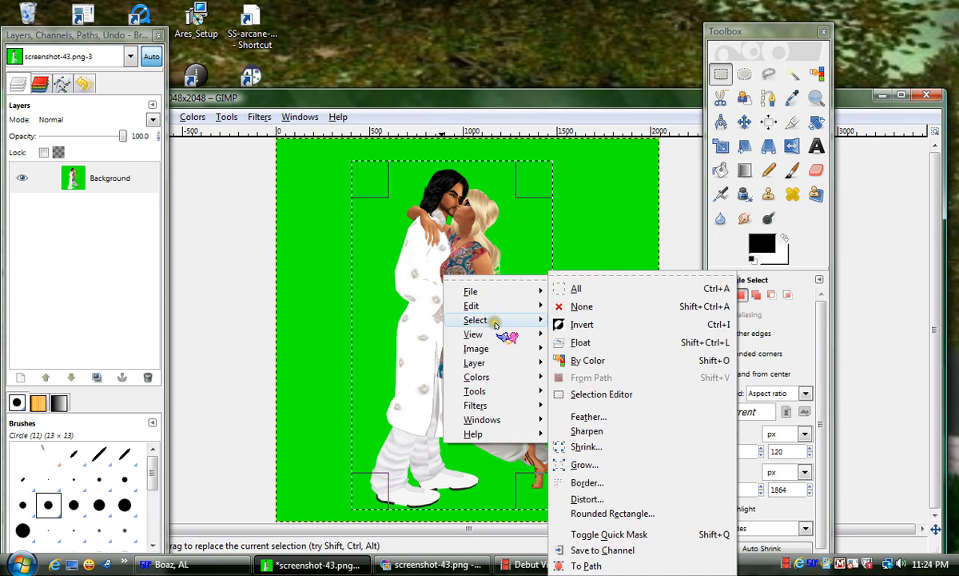
{"action": "left_click", "coordinate": [439, 262]}
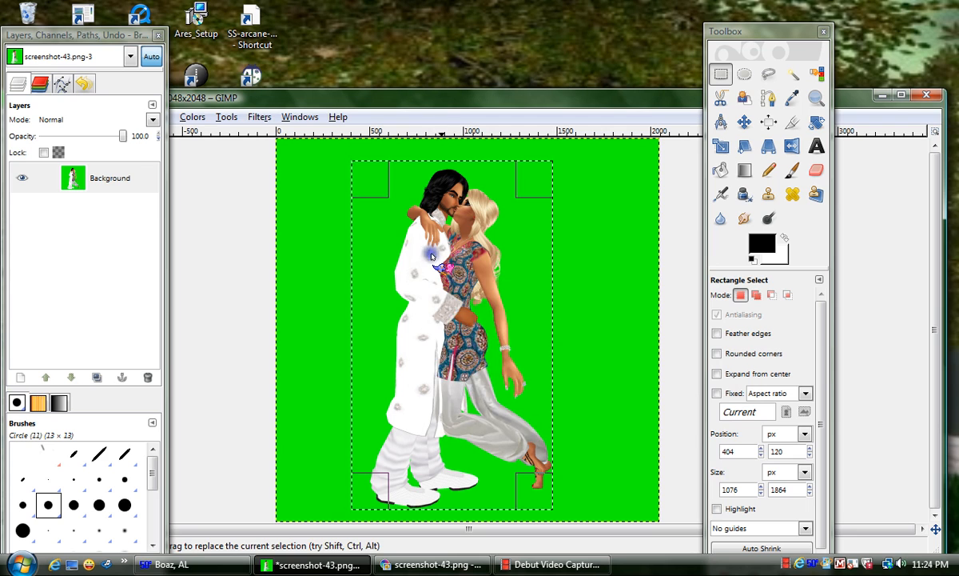
- Invert the selection to delete the green area outside the rectangle, and clear the selection
{"action": "right_click", "coordinate": [439, 260]}
{"action": "mouse_move", "coordinate": [470, 310]}
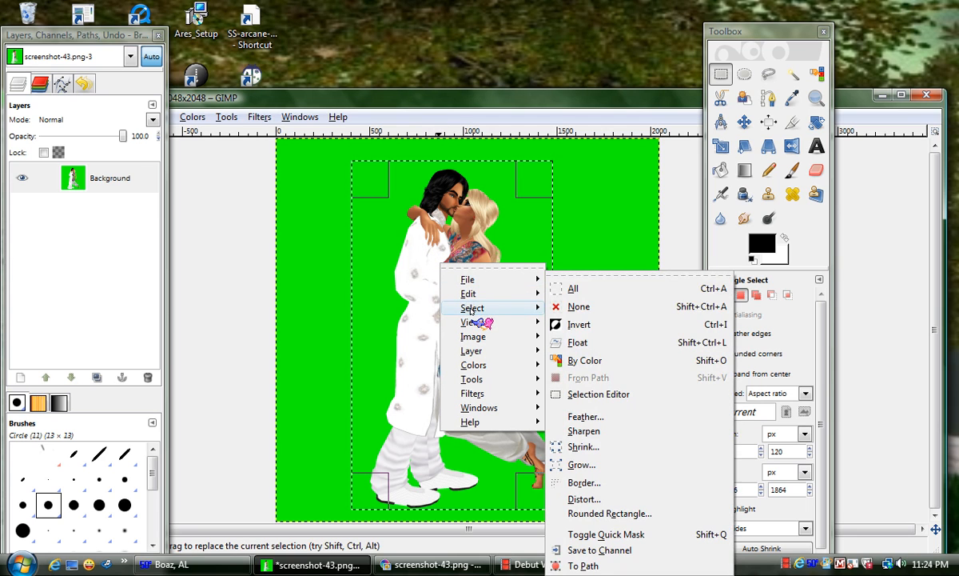
{"action": "left_click", "coordinate": [564, 325]}
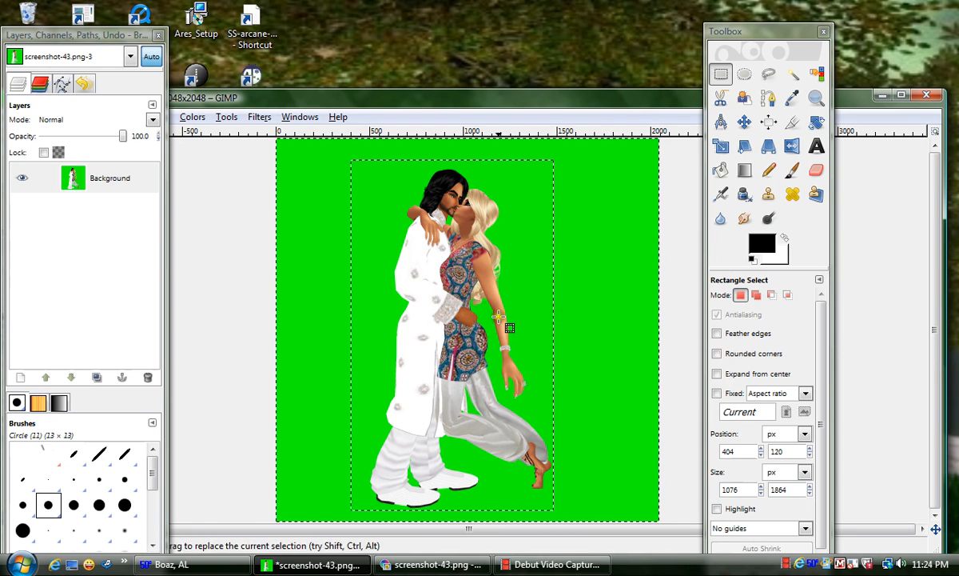
{"action": "key", "text": "Delete"}
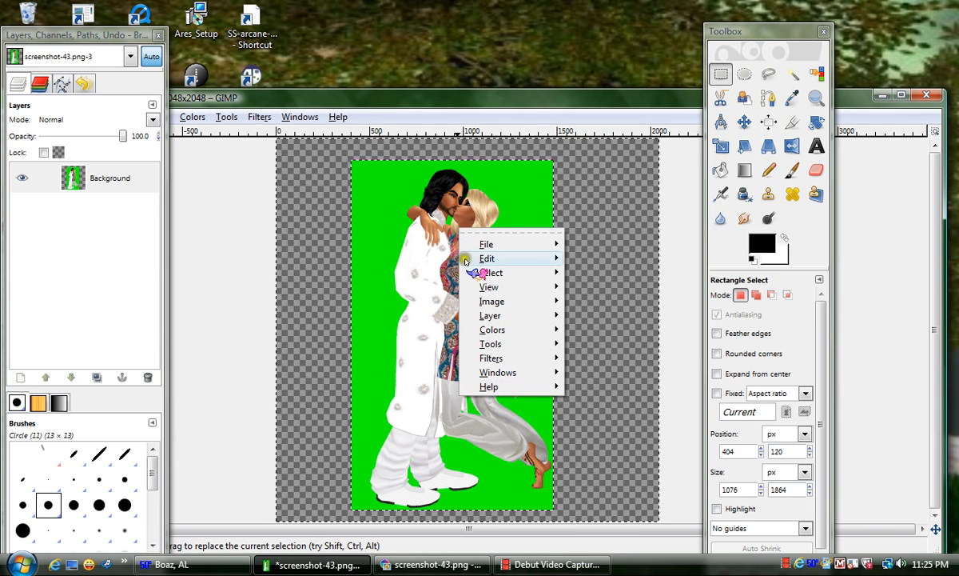
{"action": "mouse_move", "coordinate": [470, 261]}
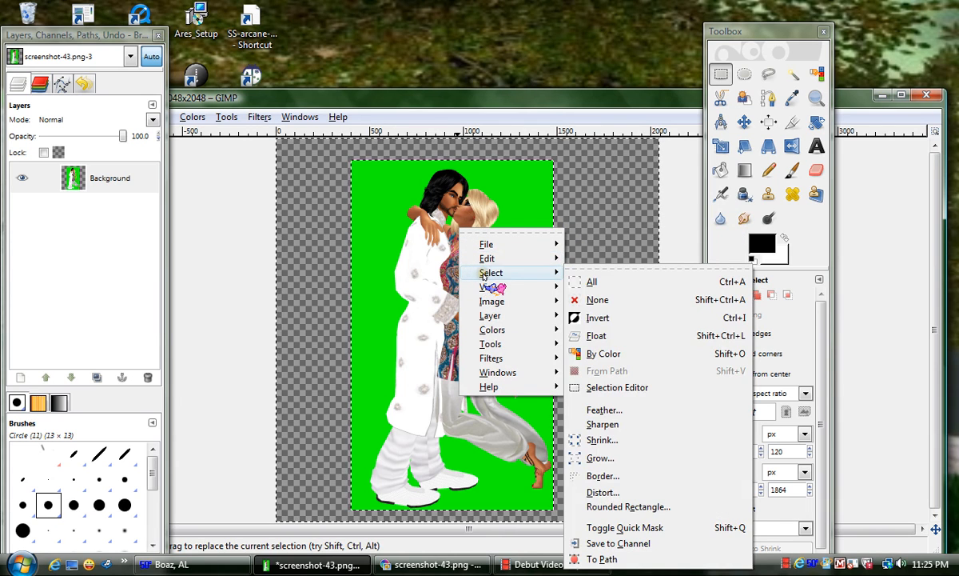
{"action": "left_click", "coordinate": [592, 301]}
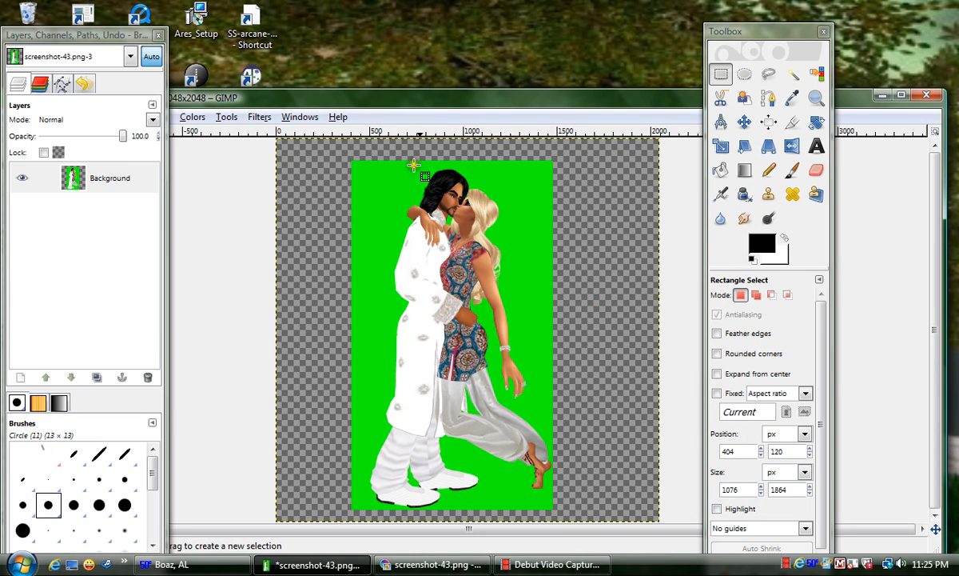
{"action": "right_click", "coordinate": [423, 234]}
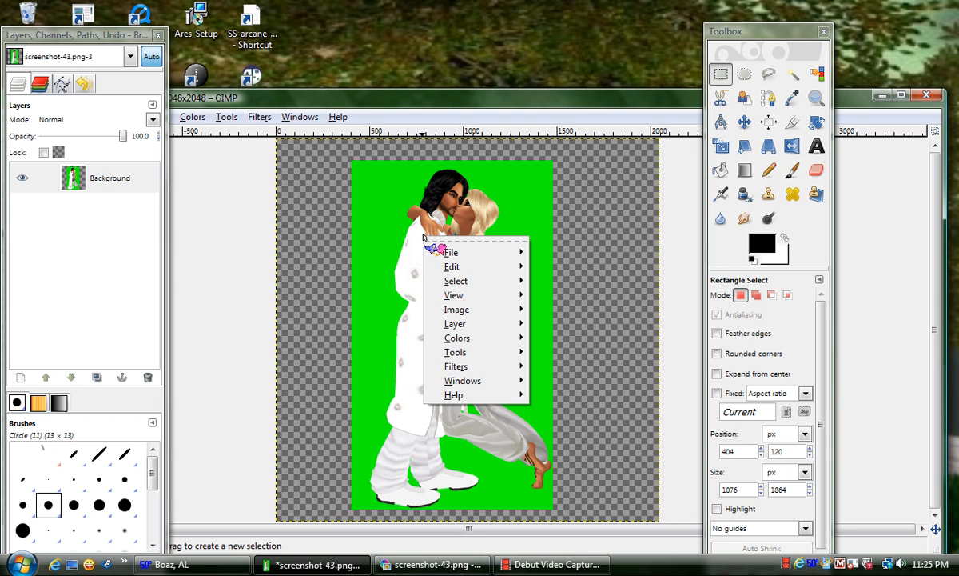
{"action": "mouse_move", "coordinate": [442, 270]}
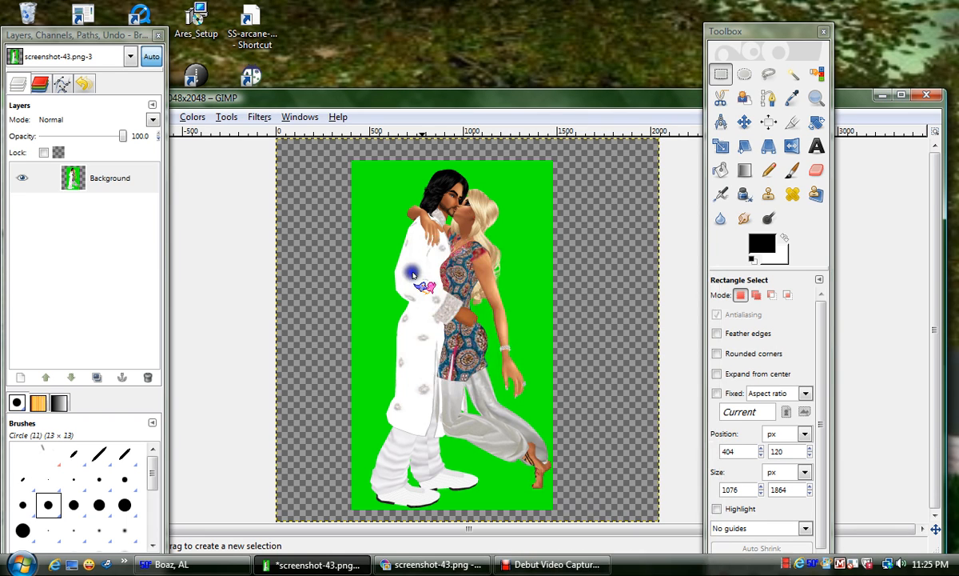
{"action": "left_click", "coordinate": [420, 271]}
{"action": "left_click", "coordinate": [422, 279]}
- Select the remaining green background around the couple with Select by Color and delete it
{"action": "right_click", "coordinate": [417, 276]}
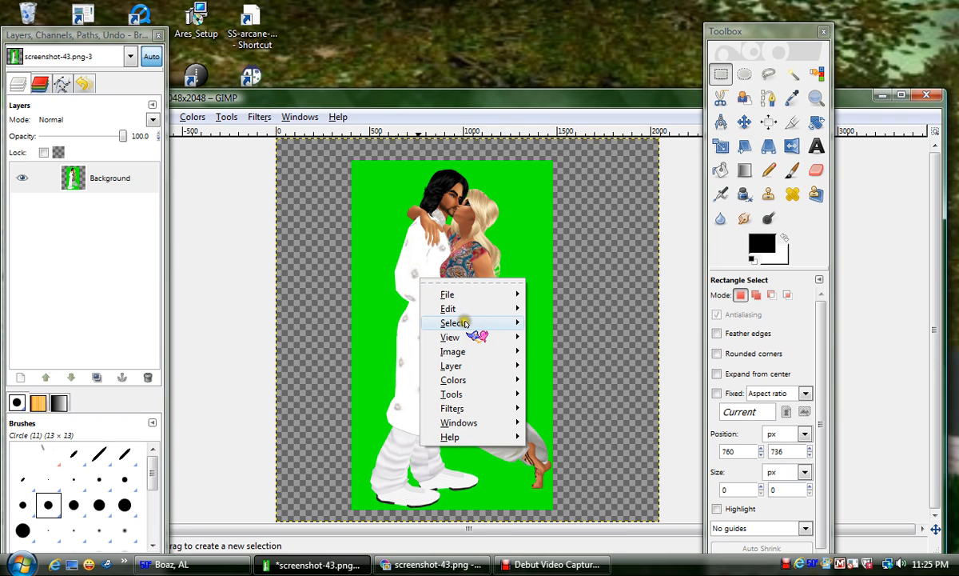
{"action": "mouse_move", "coordinate": [472, 322]}
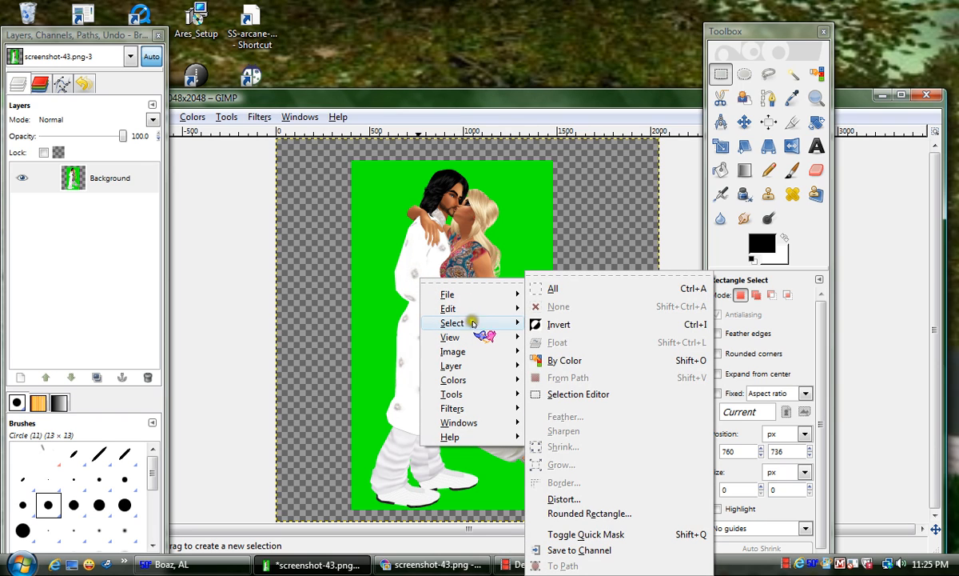
{"action": "left_click", "coordinate": [560, 360]}
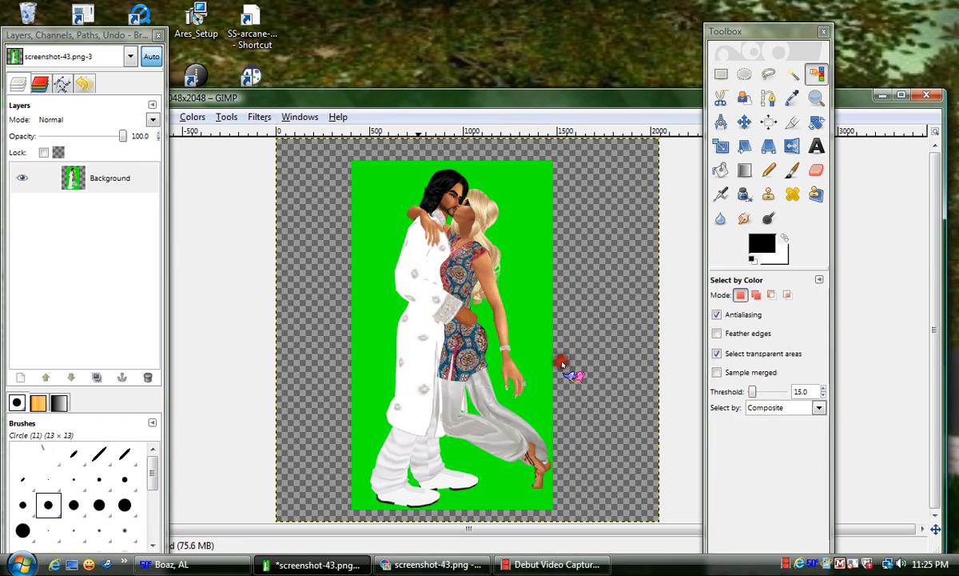
{"action": "left_click", "coordinate": [516, 225]}
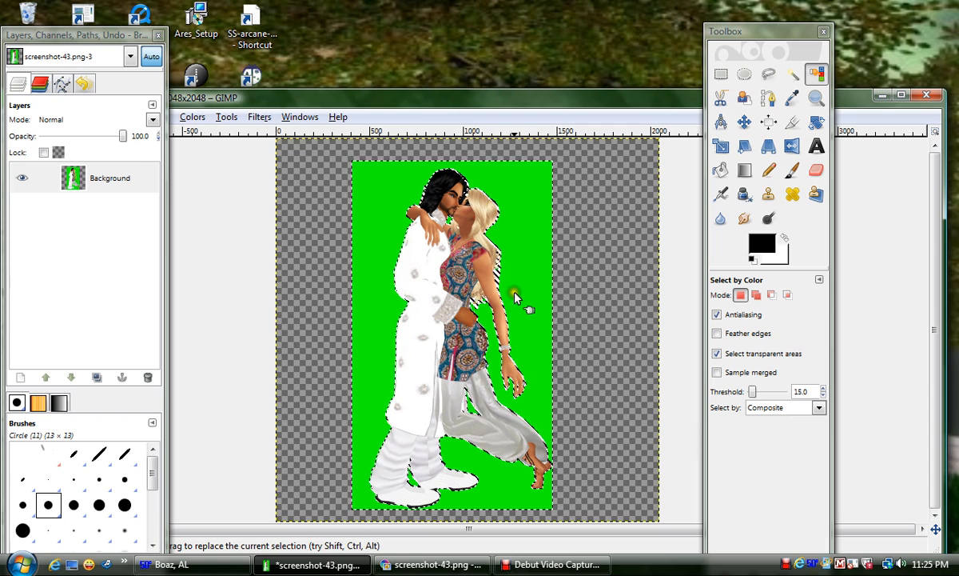
{"action": "key", "text": "Delete"}
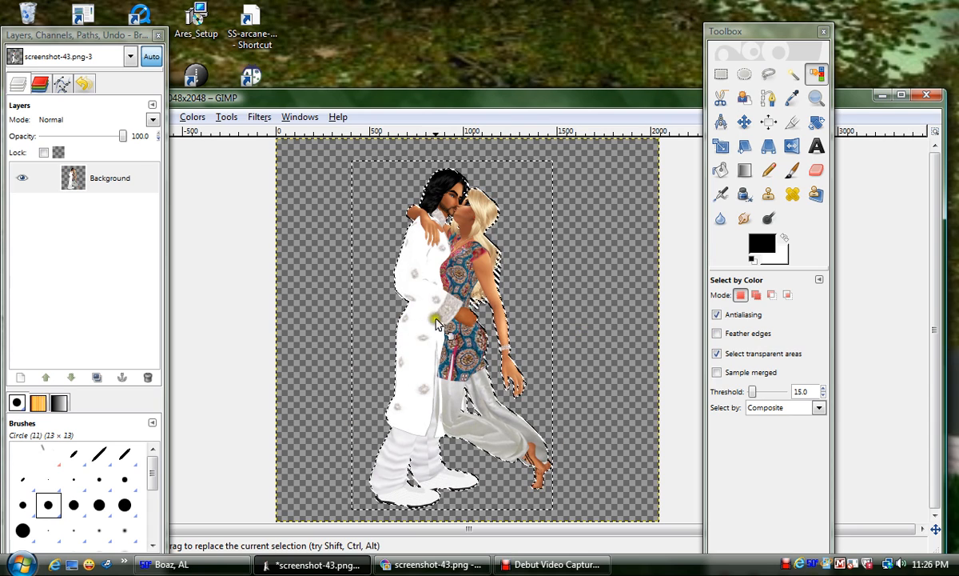
- Clear the selection around the couple
{"action": "right_click", "coordinate": [445, 230]}
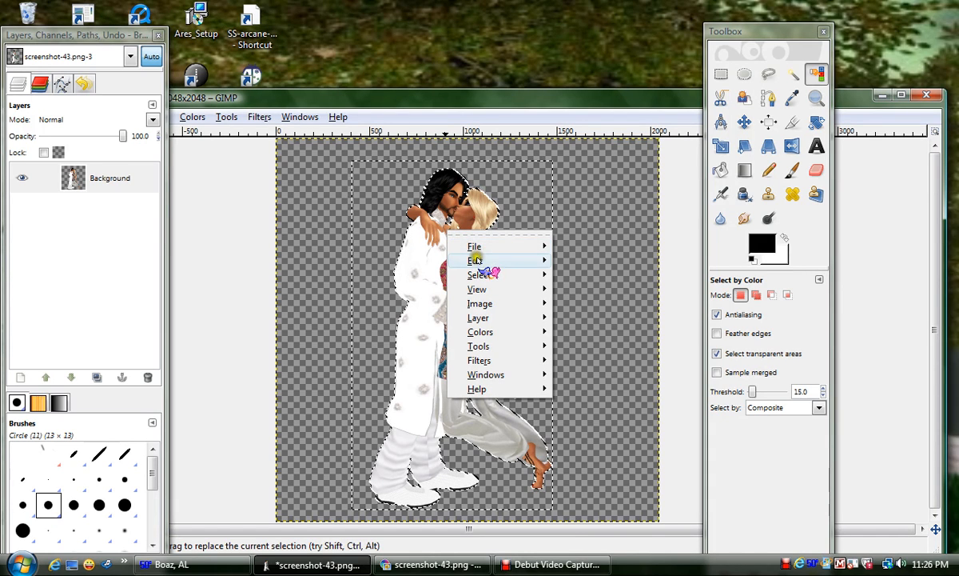
{"action": "mouse_move", "coordinate": [479, 274]}
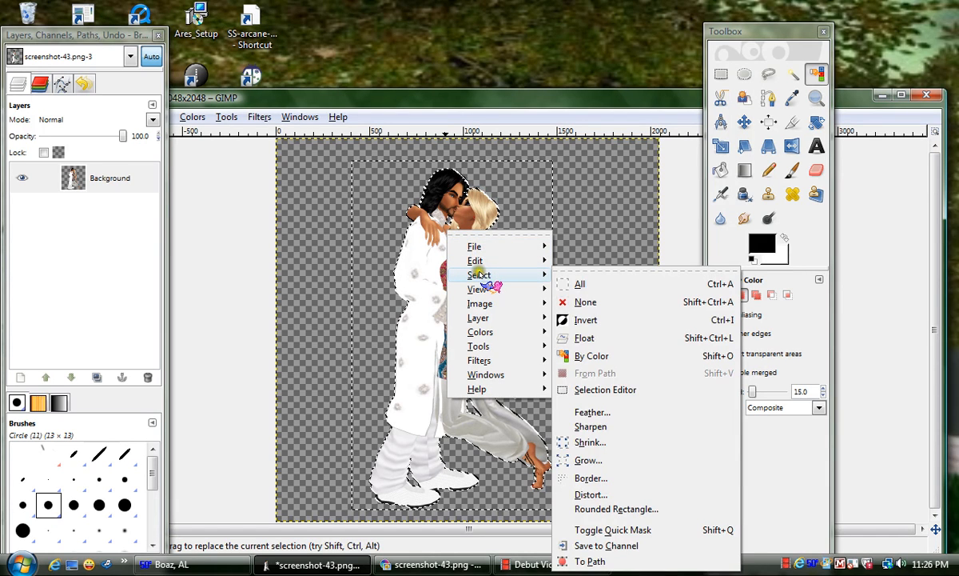
{"action": "left_click", "coordinate": [588, 301]}
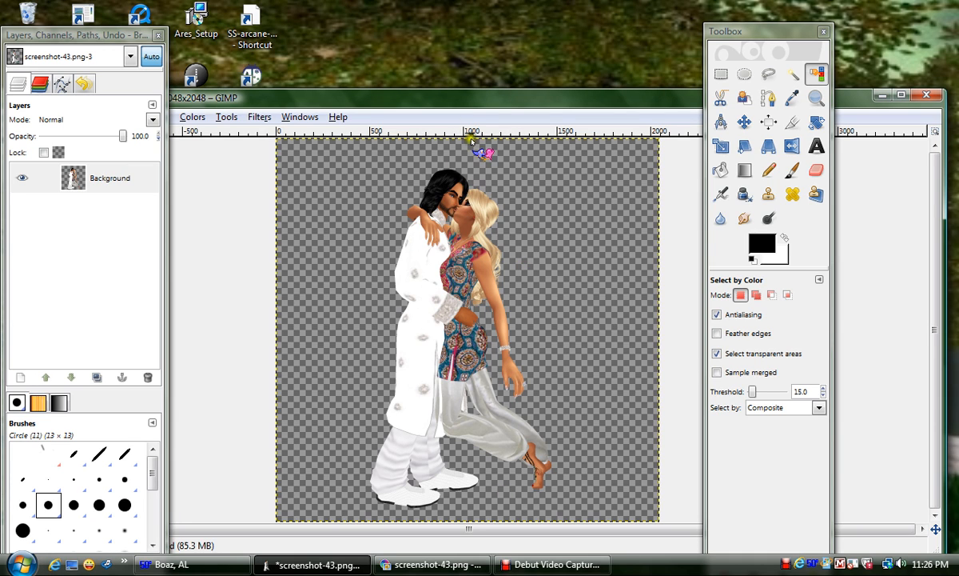
- Scale the image to 200 × 200 pixels
{"action": "left_click_drag", "start_coordinate": [475, 97], "coordinate": [525, 94]}
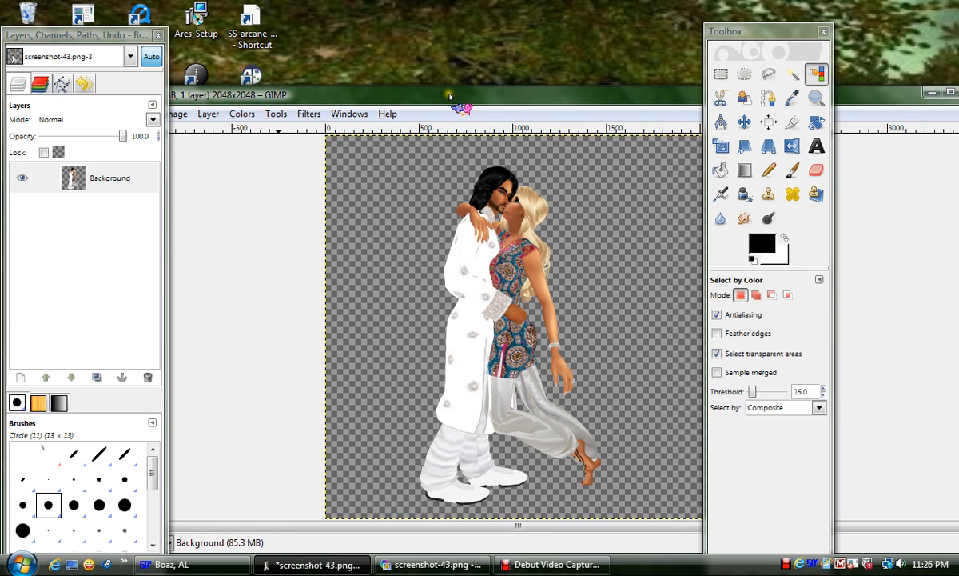
{"action": "left_click_drag", "start_coordinate": [453, 101], "coordinate": [535, 96]}
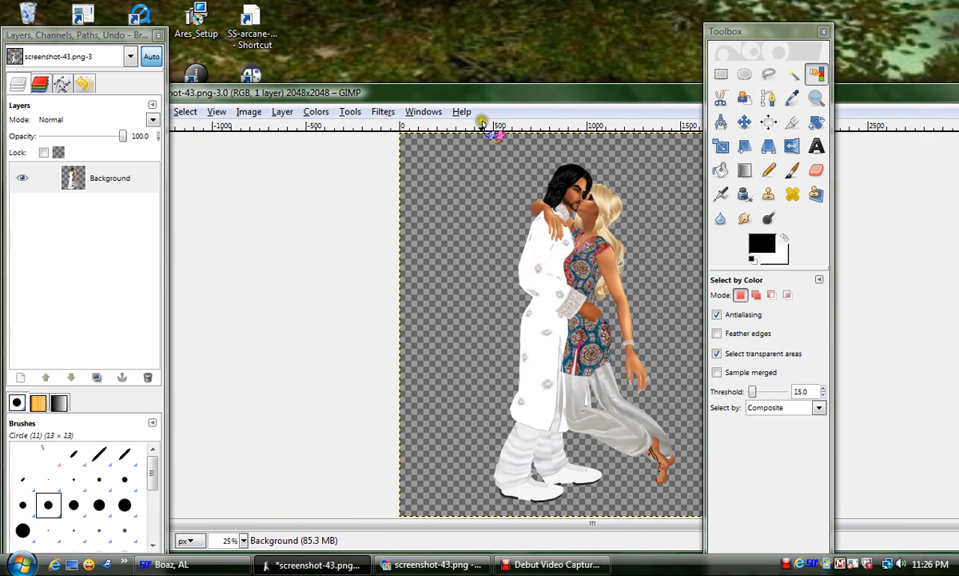
{"action": "left_click", "coordinate": [248, 112]}
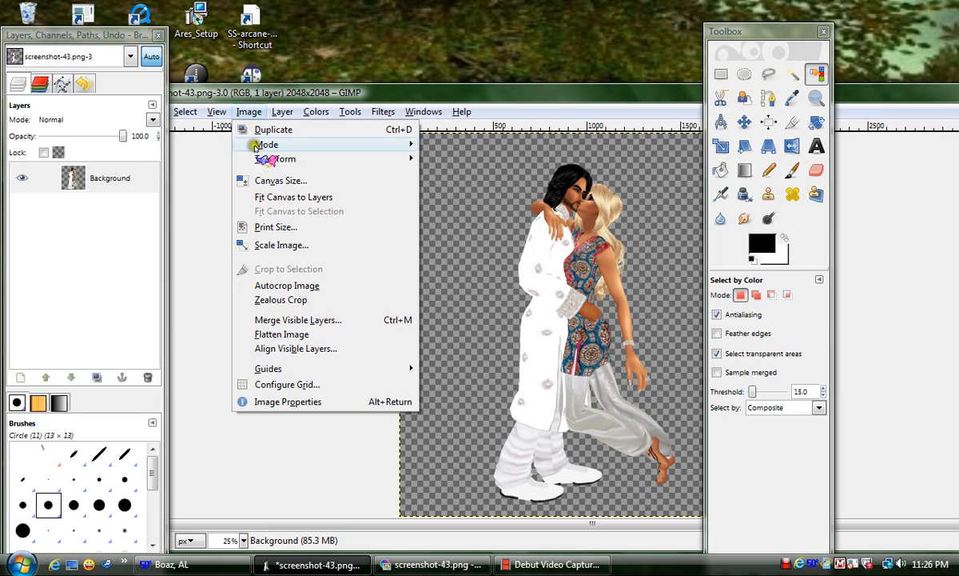
{"action": "left_click", "coordinate": [270, 247]}
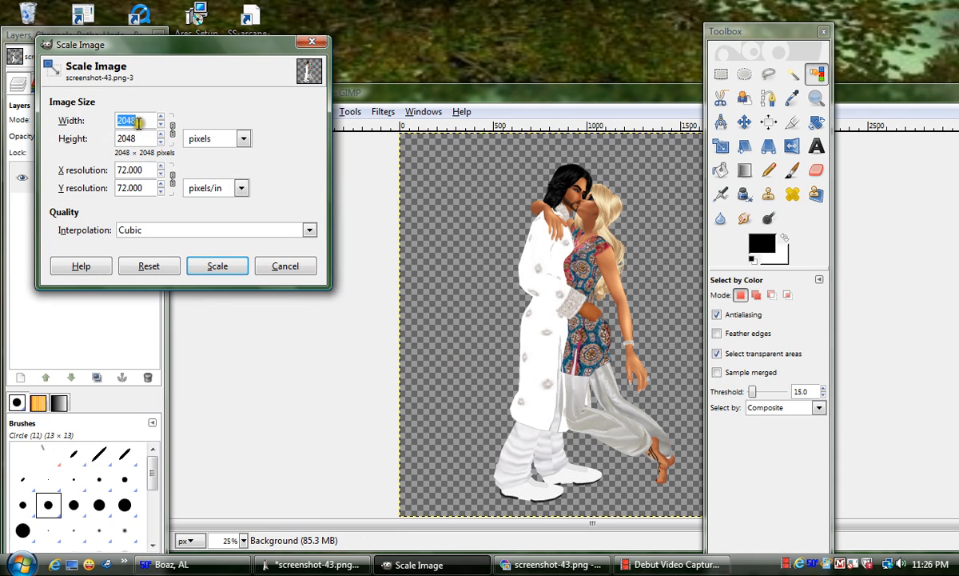
{"action": "left_click", "coordinate": [117, 120]}
{"action": "type", "text": "2"}
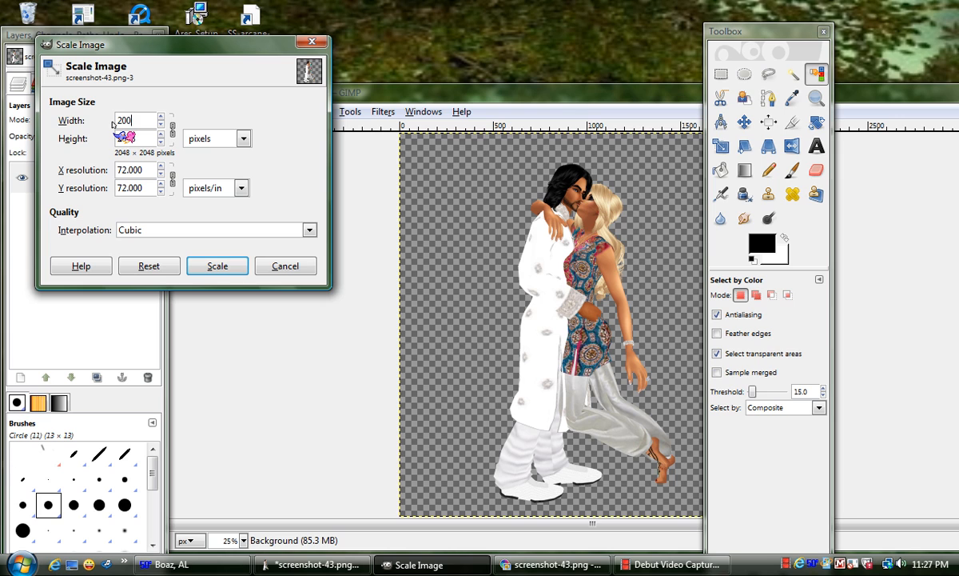
{"action": "left_click", "coordinate": [128, 139]}
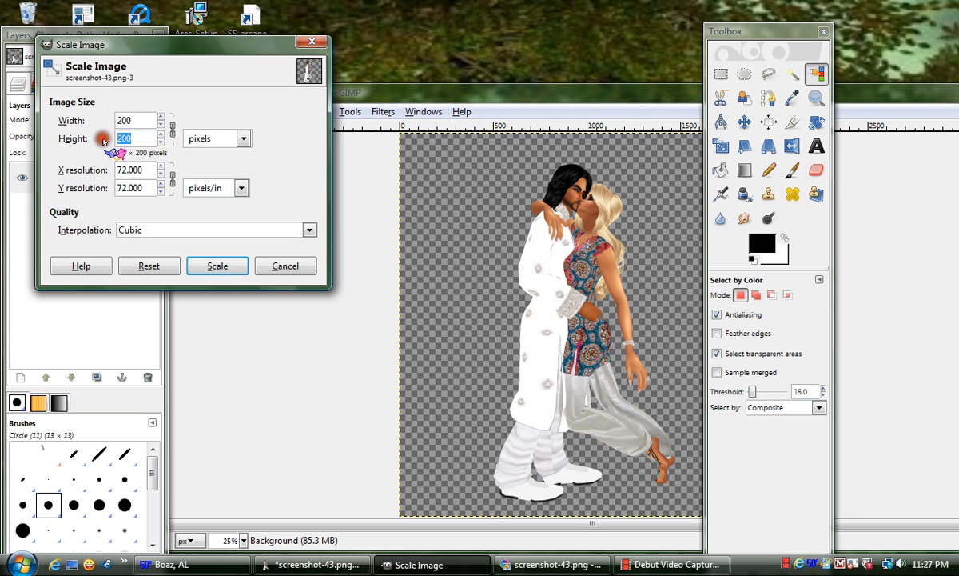
{"action": "left_click", "coordinate": [210, 268]}
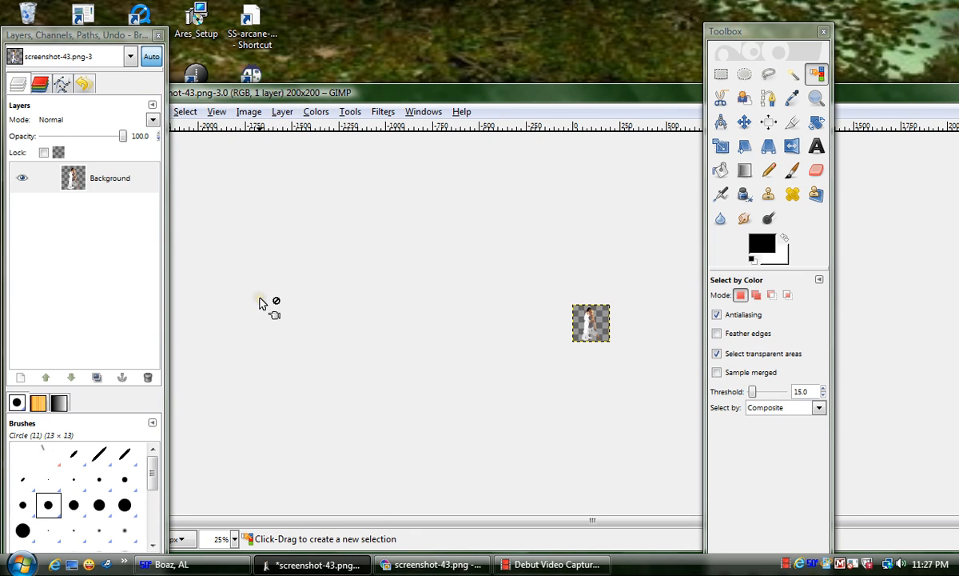
- Scale the image to 400 × 400 pixels
{"action": "right_click", "coordinate": [588, 321]}
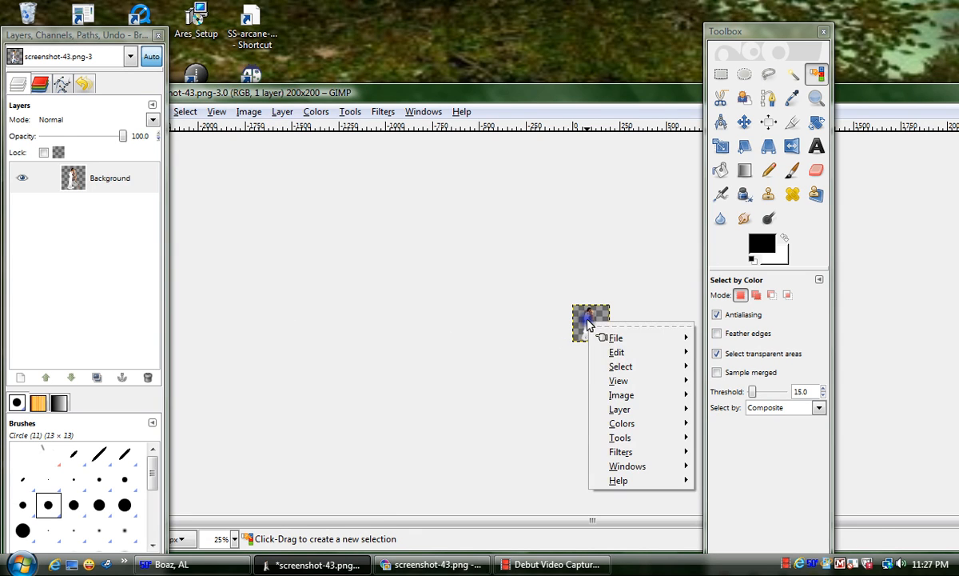
{"action": "mouse_move", "coordinate": [632, 394]}
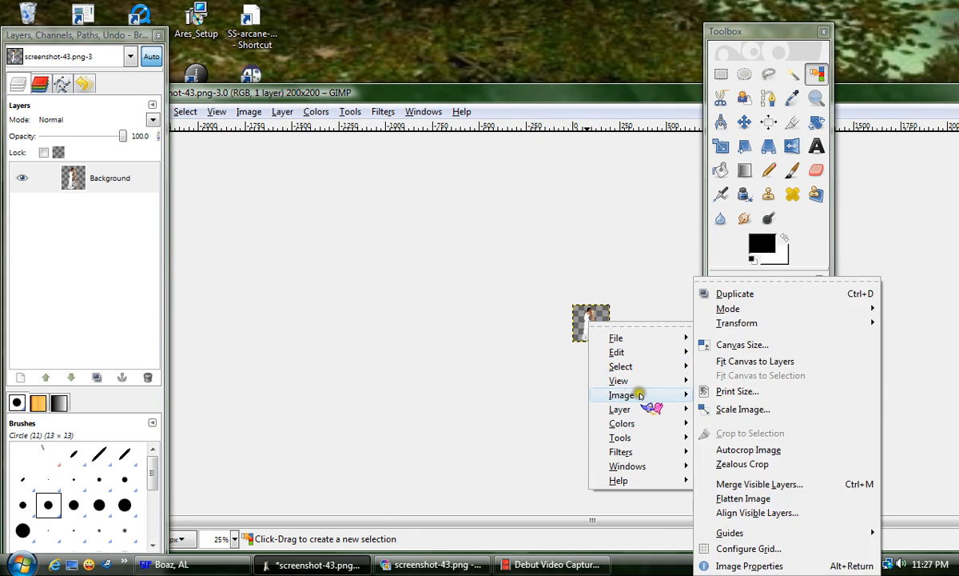
{"action": "left_click", "coordinate": [739, 408]}
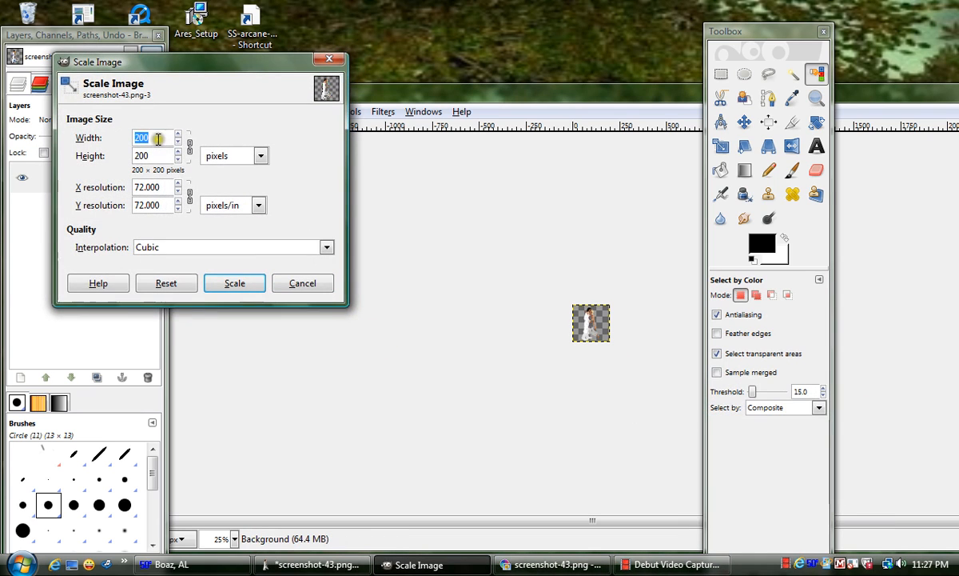
{"action": "type", "text": "4"}
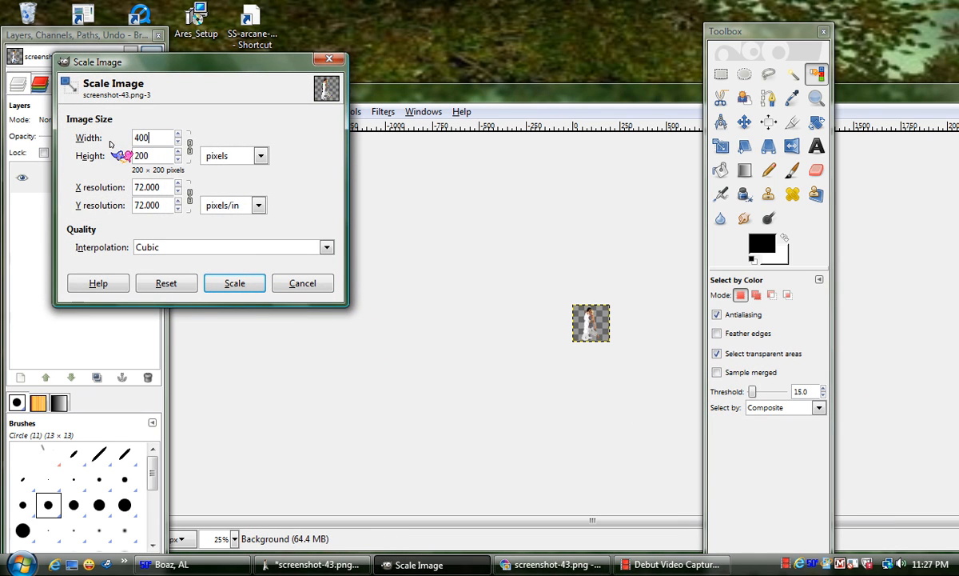
{"action": "left_click", "coordinate": [171, 154]}
{"action": "left_click", "coordinate": [238, 285]}
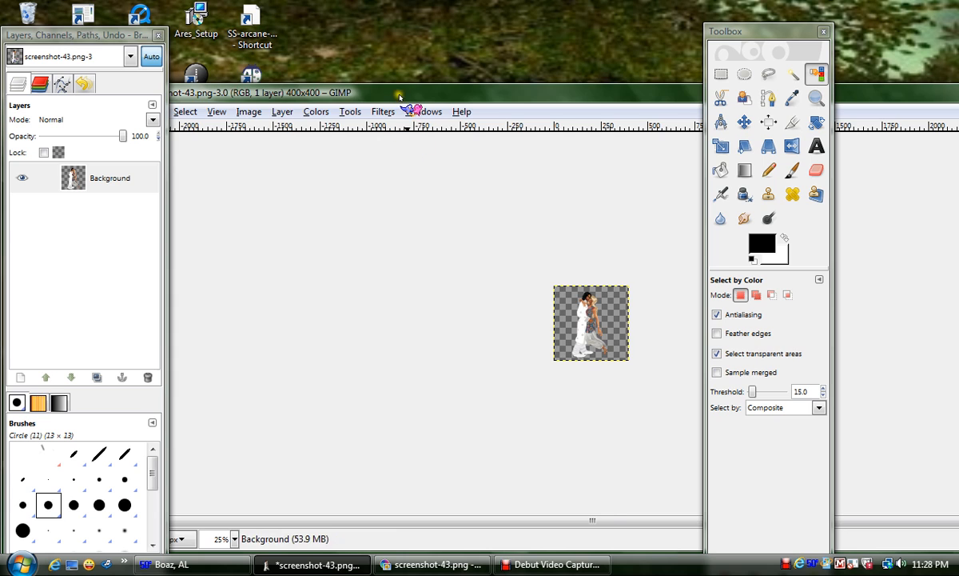
- Look over the available commands for saving the scaled image without choosing one
{"action": "left_click_drag", "start_coordinate": [351, 99], "coordinate": [475, 103]}
{"action": "left_click", "coordinate": [257, 116]}
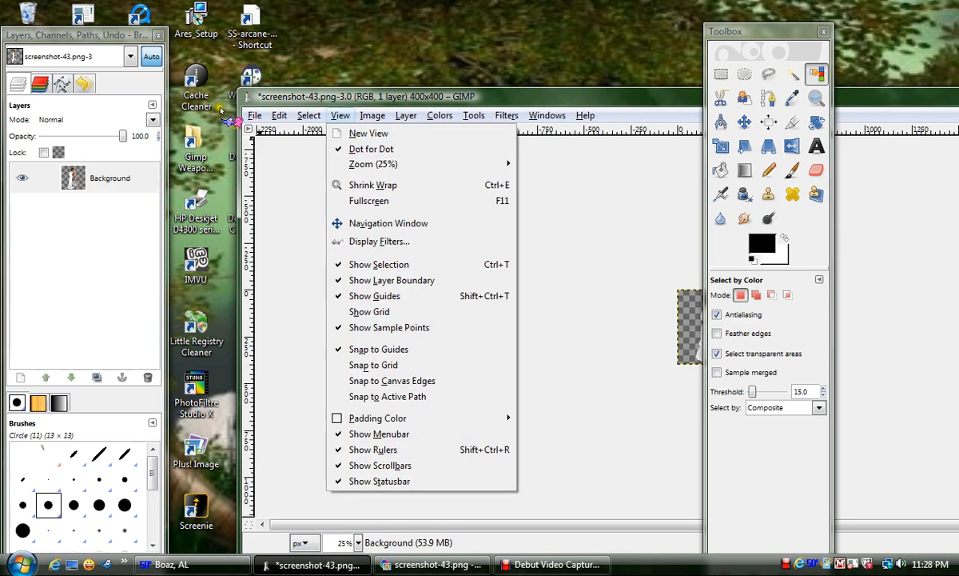
{"action": "left_click", "coordinate": [254, 116]}
{"action": "left_click", "coordinate": [254, 116]}
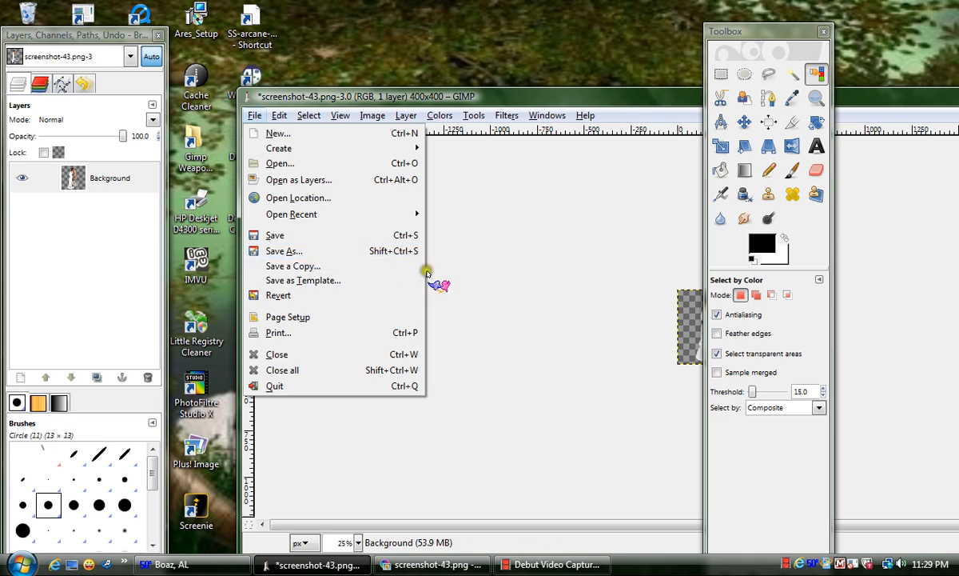
{"action": "mouse_move", "coordinate": [584, 115]}
{"action": "left_click", "coordinate": [559, 92]}
- Close screenshot-43.png without saving its changes and close the empty image editor window
{"action": "left_click_drag", "start_coordinate": [593, 91], "coordinate": [561, 117]}
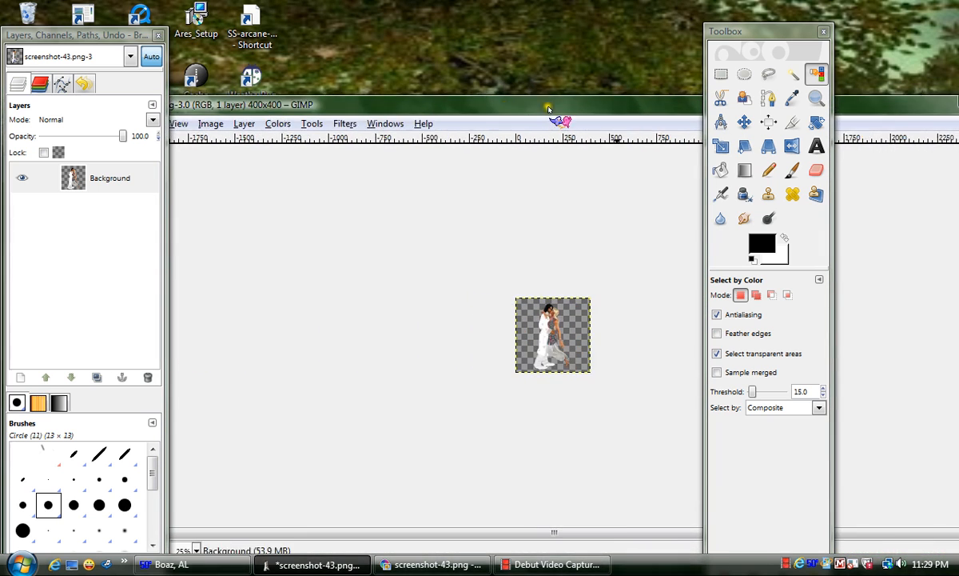
{"action": "left_click_drag", "start_coordinate": [622, 111], "coordinate": [358, 99]}
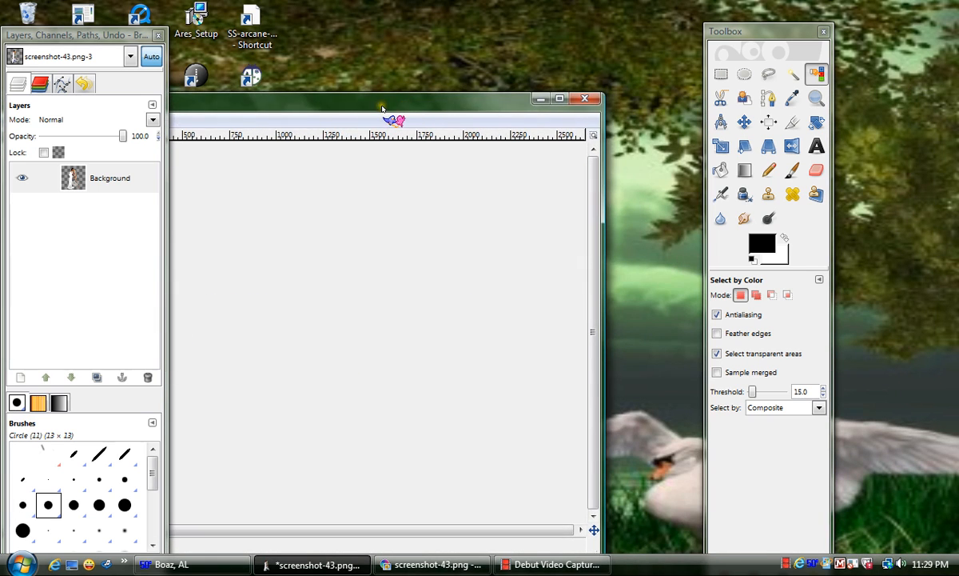
{"action": "left_click", "coordinate": [585, 98]}
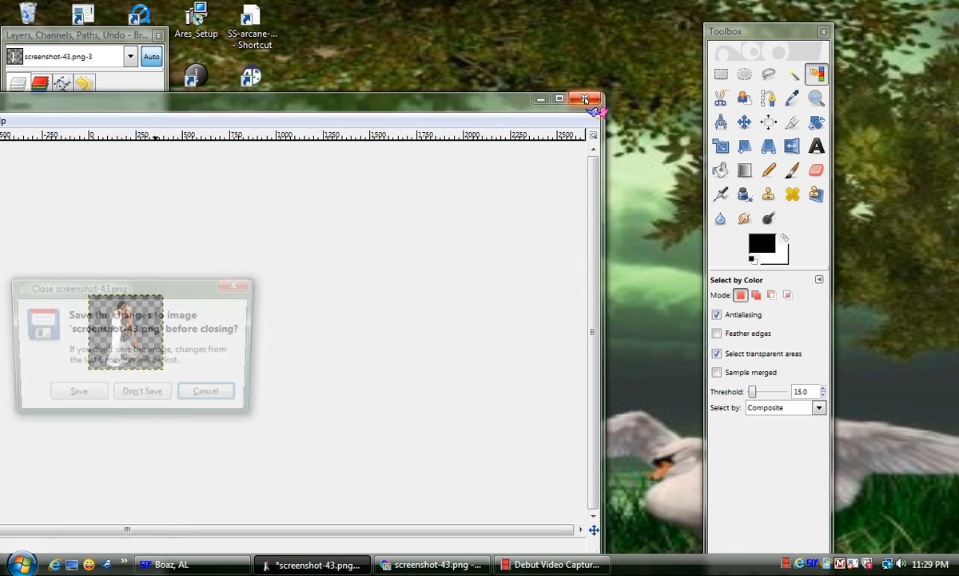
{"action": "left_click", "coordinate": [138, 395]}
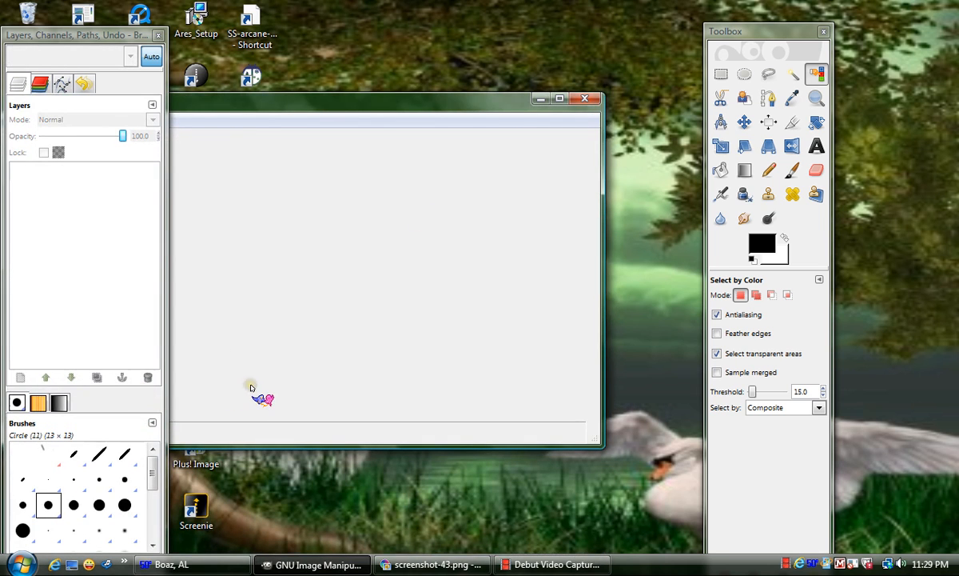
{"action": "left_click", "coordinate": [593, 101]}
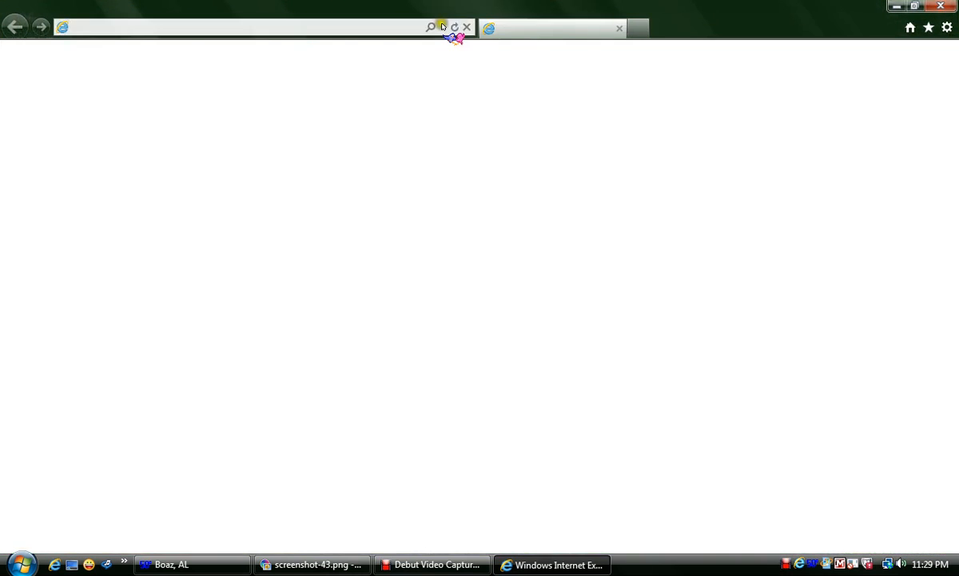
{"action": "left_click", "coordinate": [442, 26]}
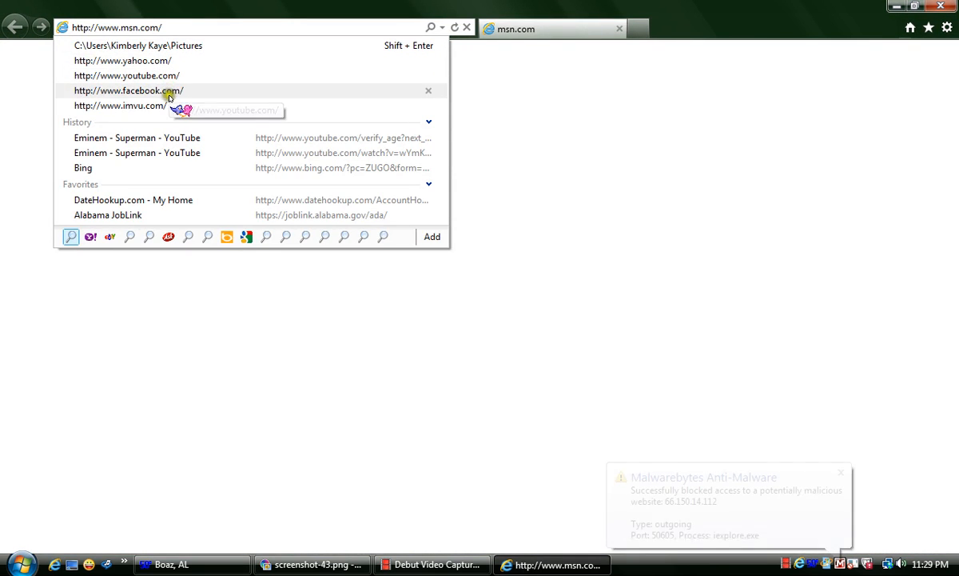
{"action": "left_click", "coordinate": [159, 107]}
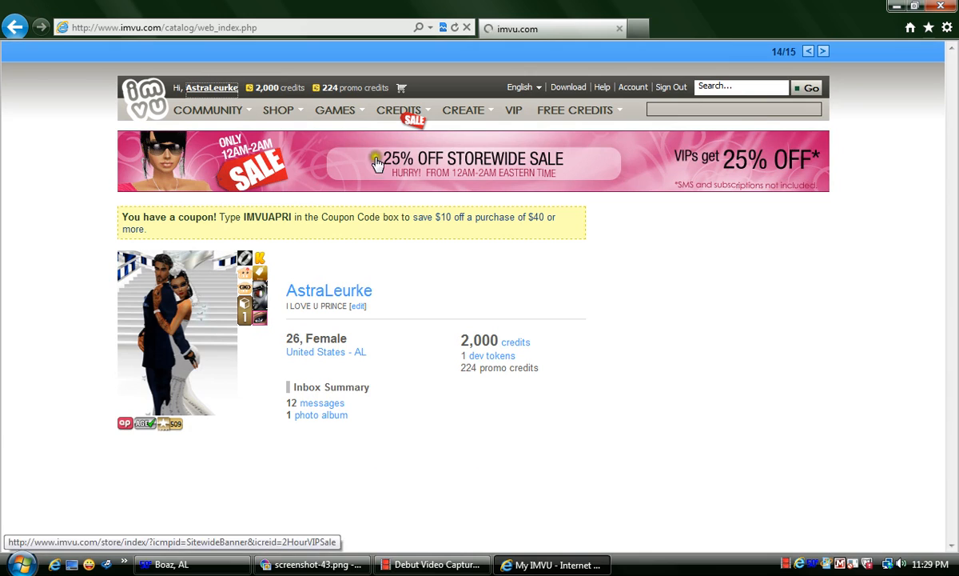
{"action": "left_click", "coordinate": [210, 91]}
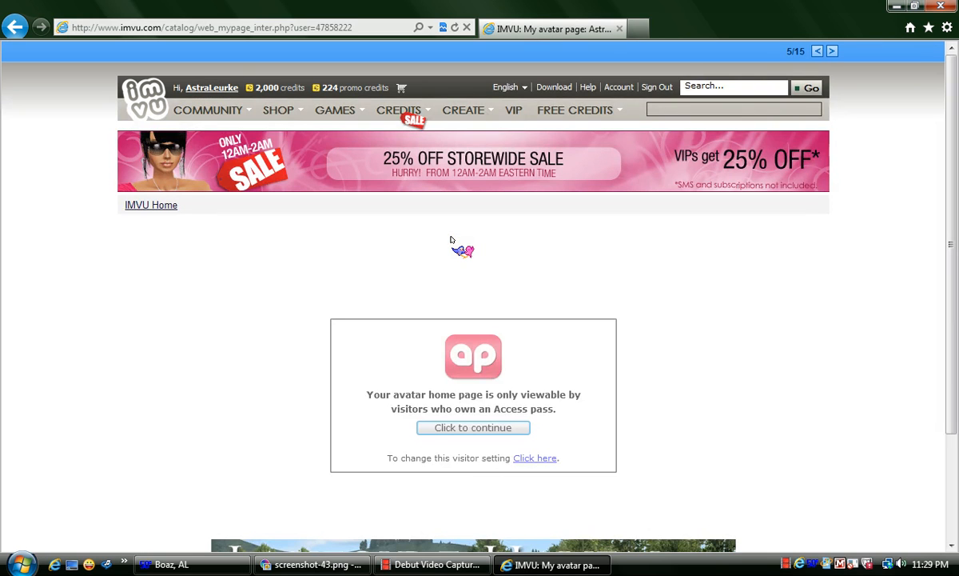
{"action": "left_click", "coordinate": [475, 427]}
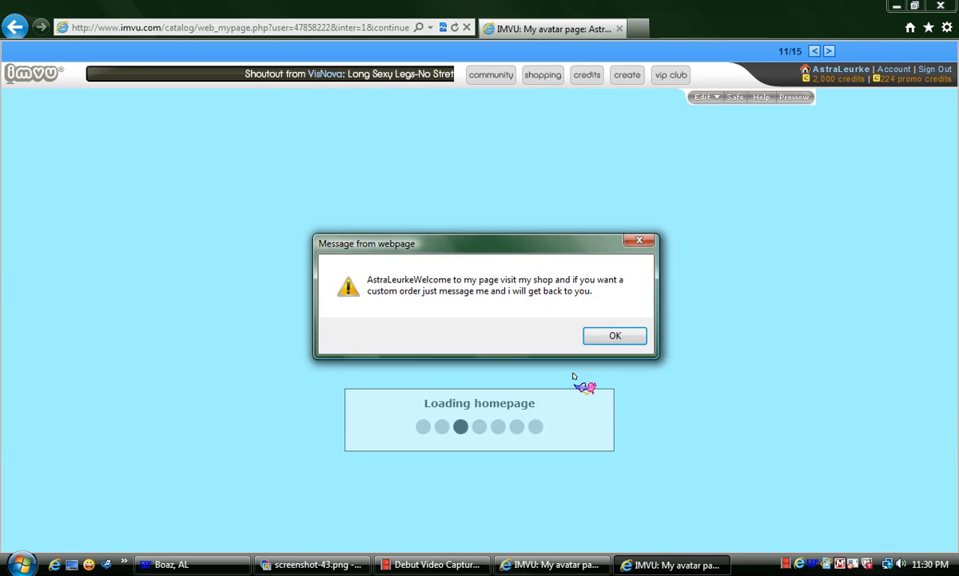
{"action": "left_click", "coordinate": [609, 336]}
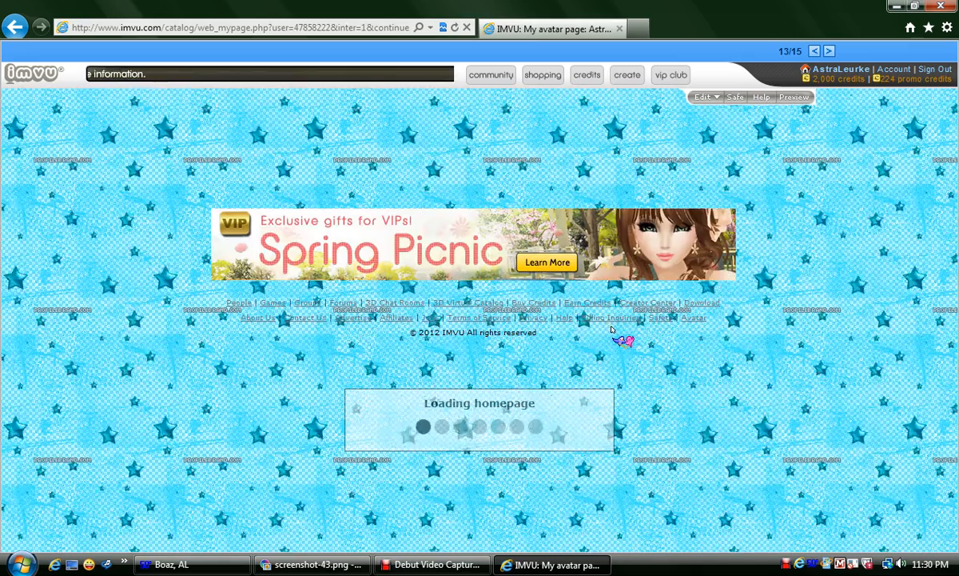
- Close the photo viewer showing screenshot-43.png and examine the large sticker of the kissing couple on the avatar page
{"action": "left_click", "coordinate": [312, 504]}
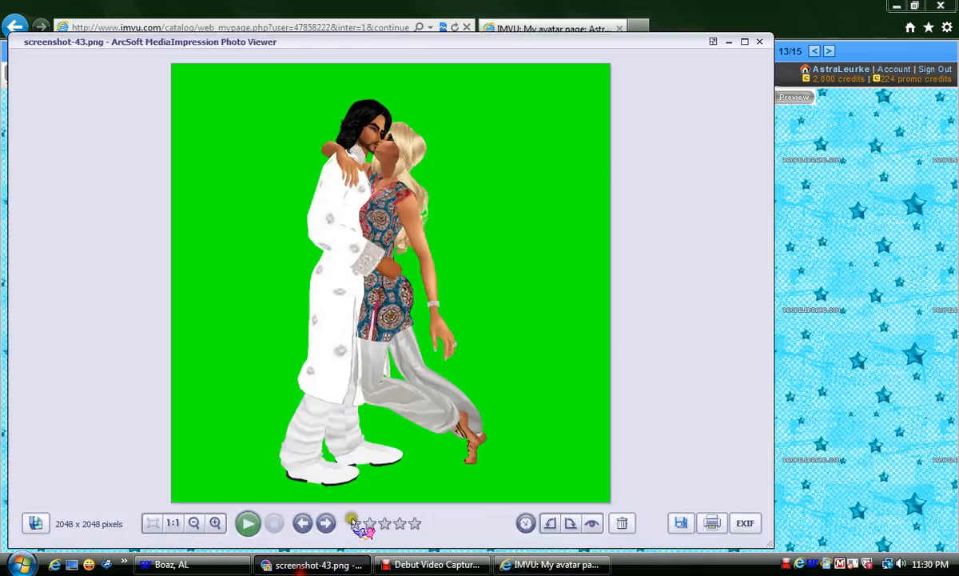
{"action": "left_click", "coordinate": [757, 42]}
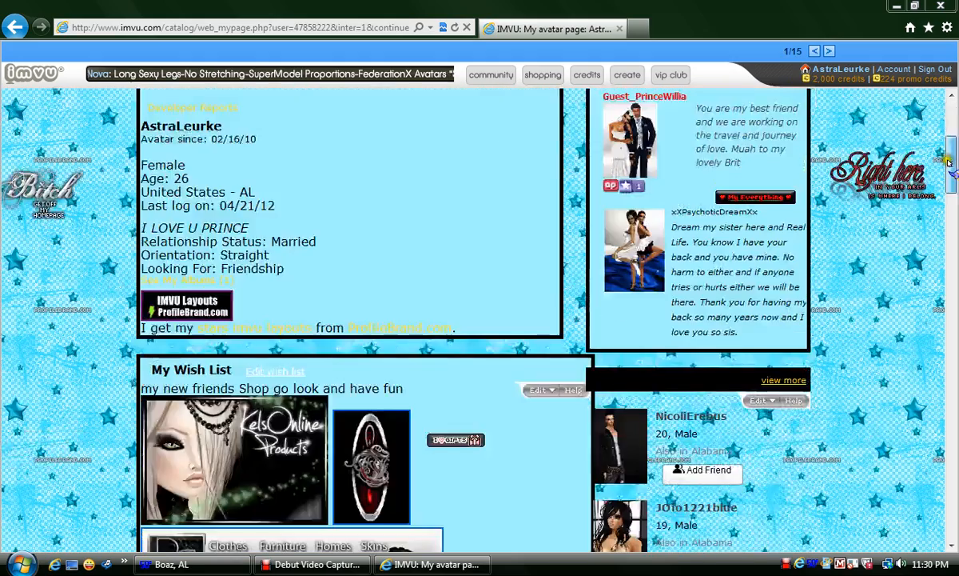
{"action": "left_click_drag", "start_coordinate": [953, 152], "coordinate": [951, 200]}
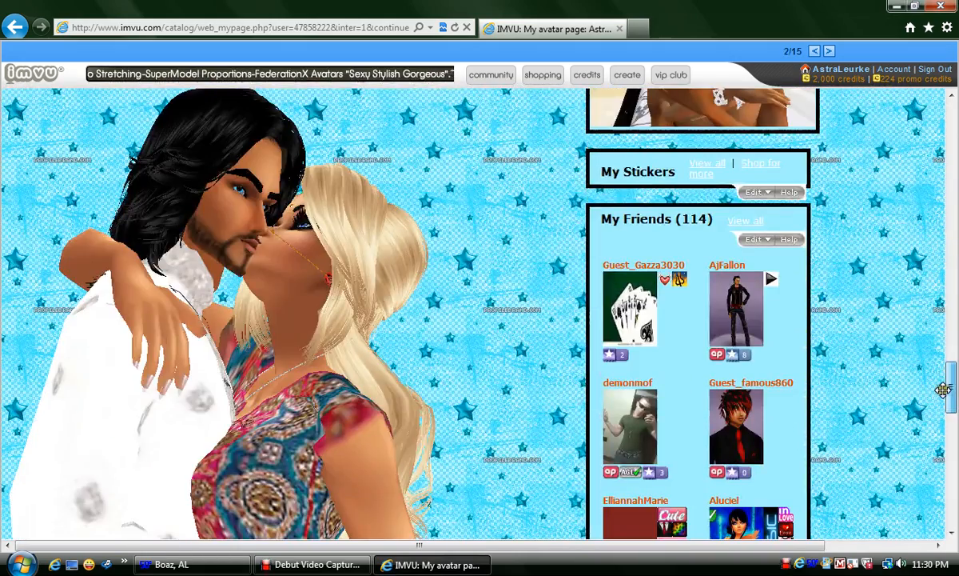
{"action": "mouse_move", "coordinate": [944, 390]}
{"action": "left_mouse_down"}
{"action": "mouse_move", "coordinate": [949, 379]}
{"action": "mouse_move", "coordinate": [951, 492]}
{"action": "mouse_move", "coordinate": [950, 384]}
{"action": "left_mouse_up"}
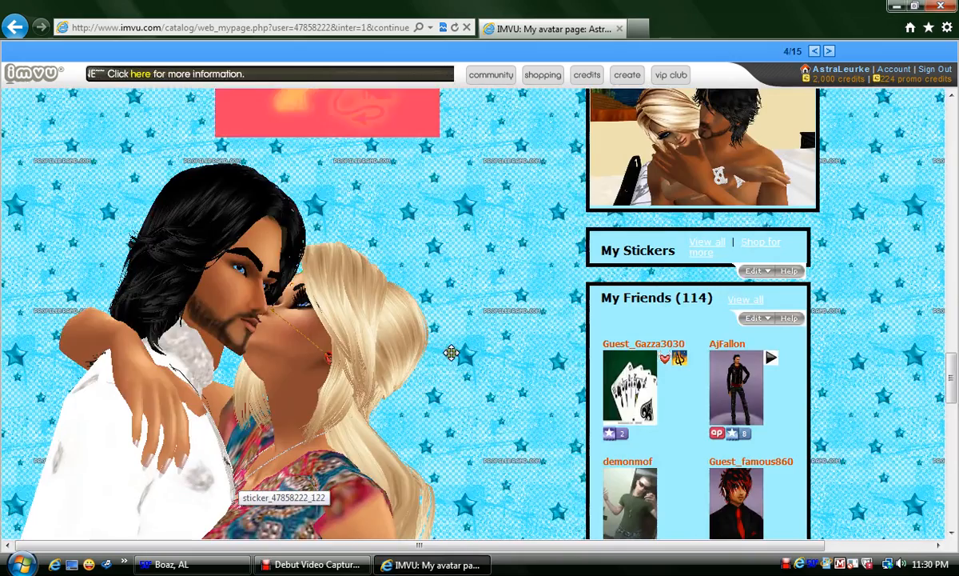
{"action": "mouse_move", "coordinate": [299, 569]}
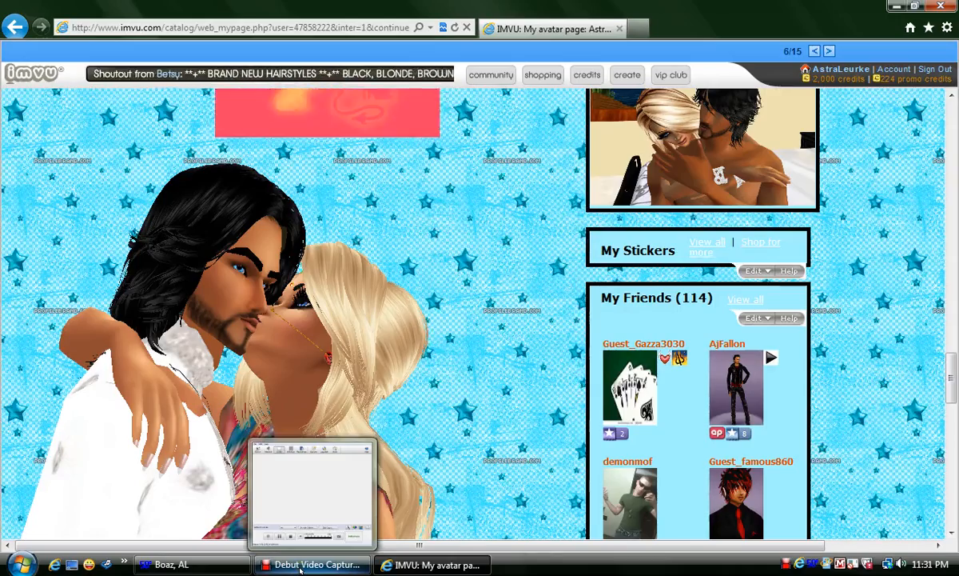
{"action": "left_click", "coordinate": [301, 570]}
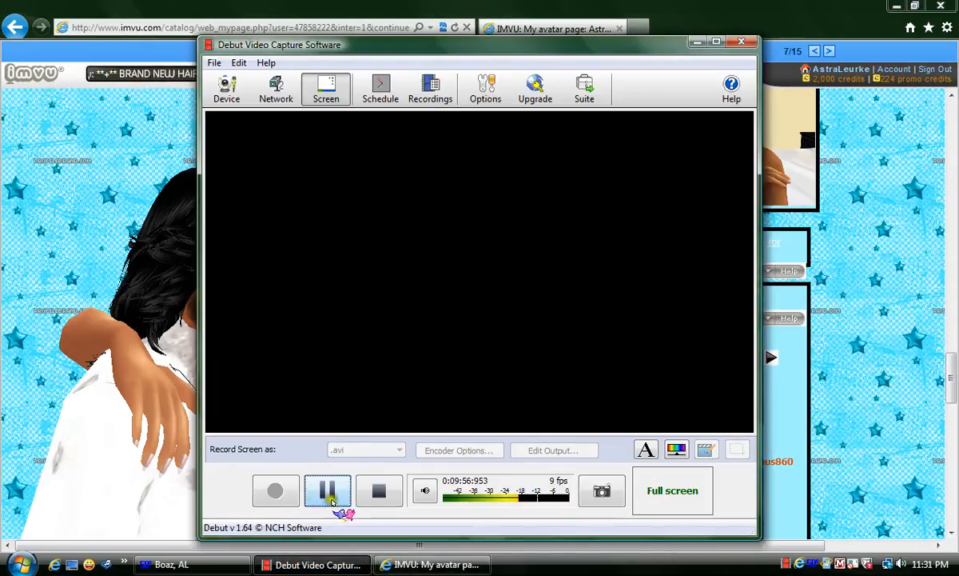